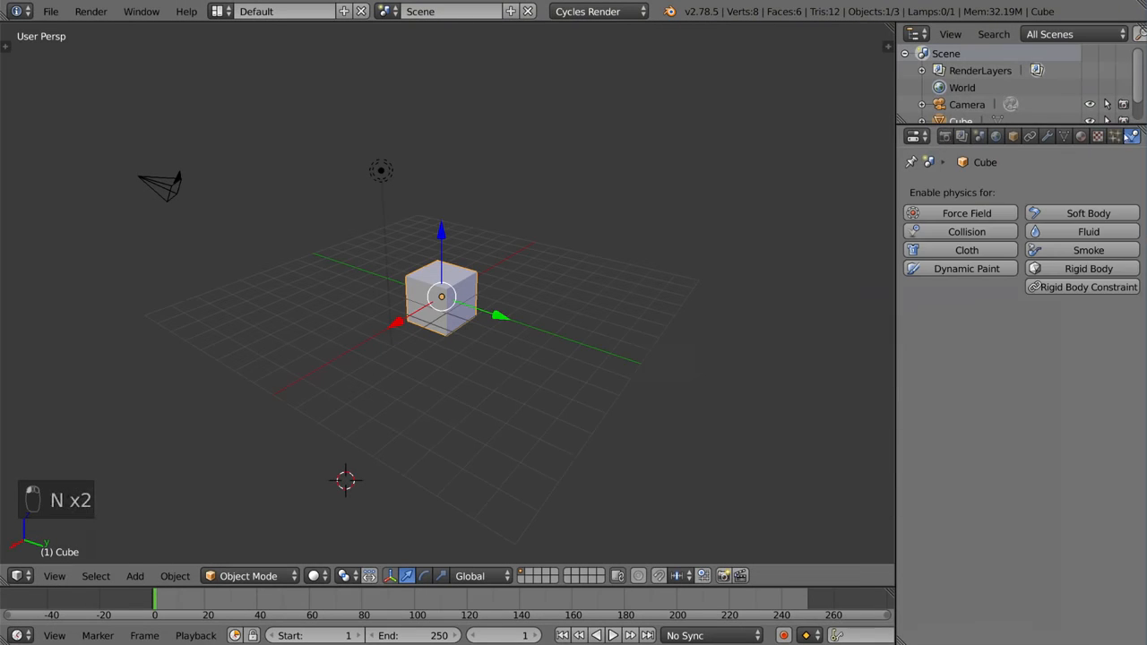
Step: Open the render settings and look through the render, dimensions and output options
{"action": "left_click", "coordinate": [1013, 136]}
{"action": "left_click", "coordinate": [951, 137]}
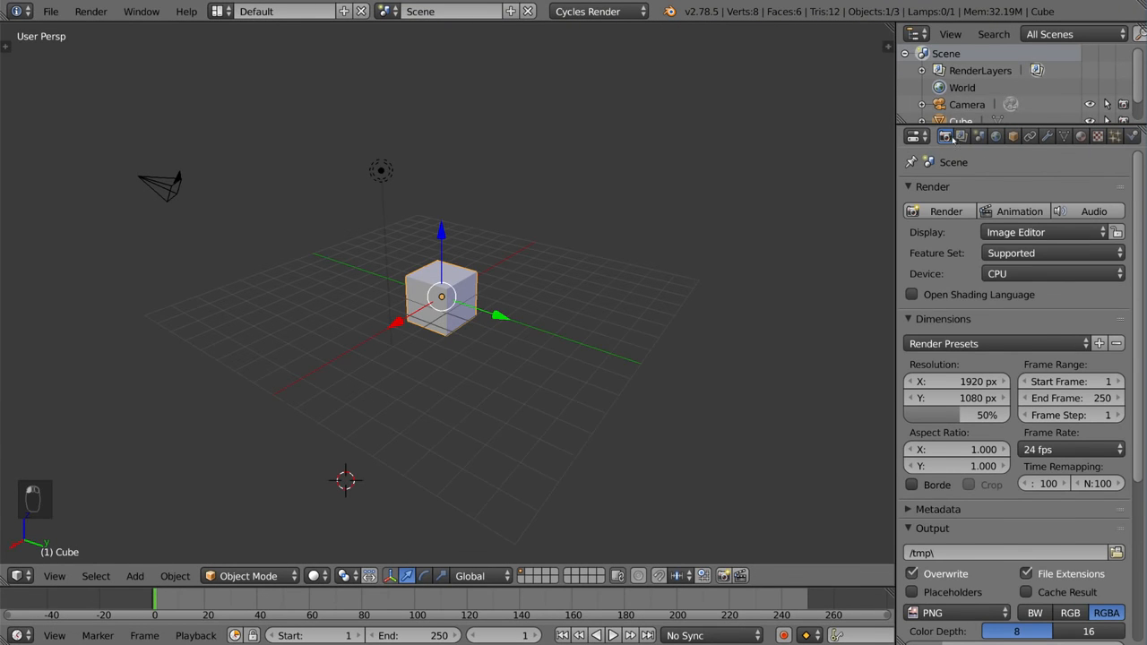
{"action": "key", "text": "n"}
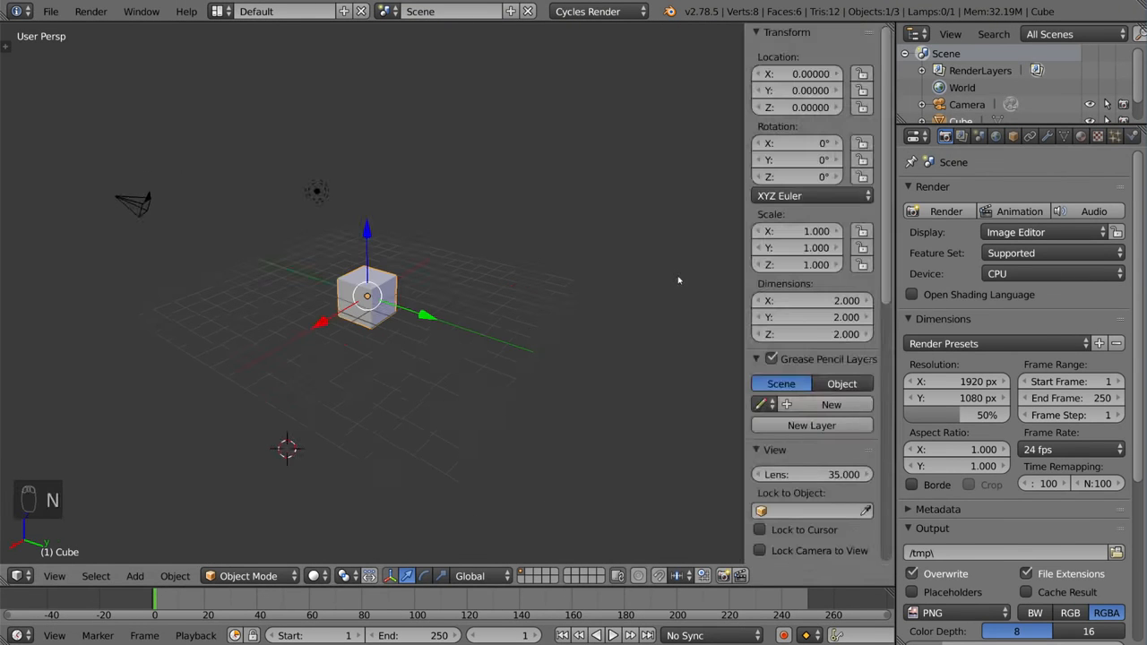
{"action": "key", "text": "n"}
{"action": "key", "text": "n"}
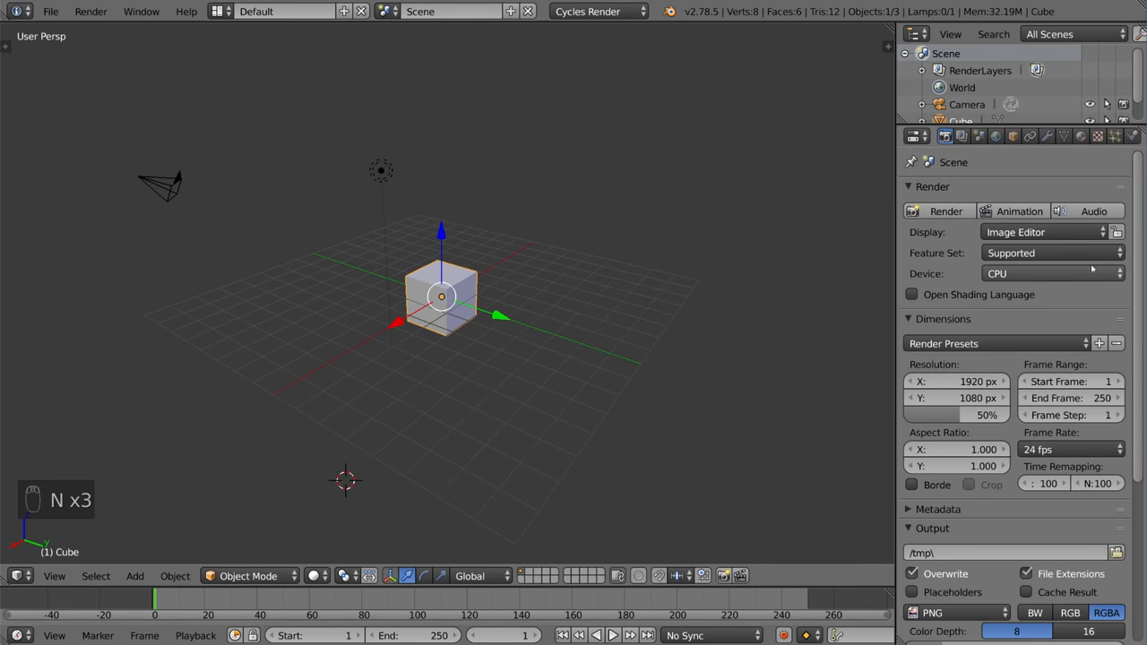
{"action": "scroll", "coordinate": [1038, 315], "scroll_direction": "down", "scroll_amount": 5}
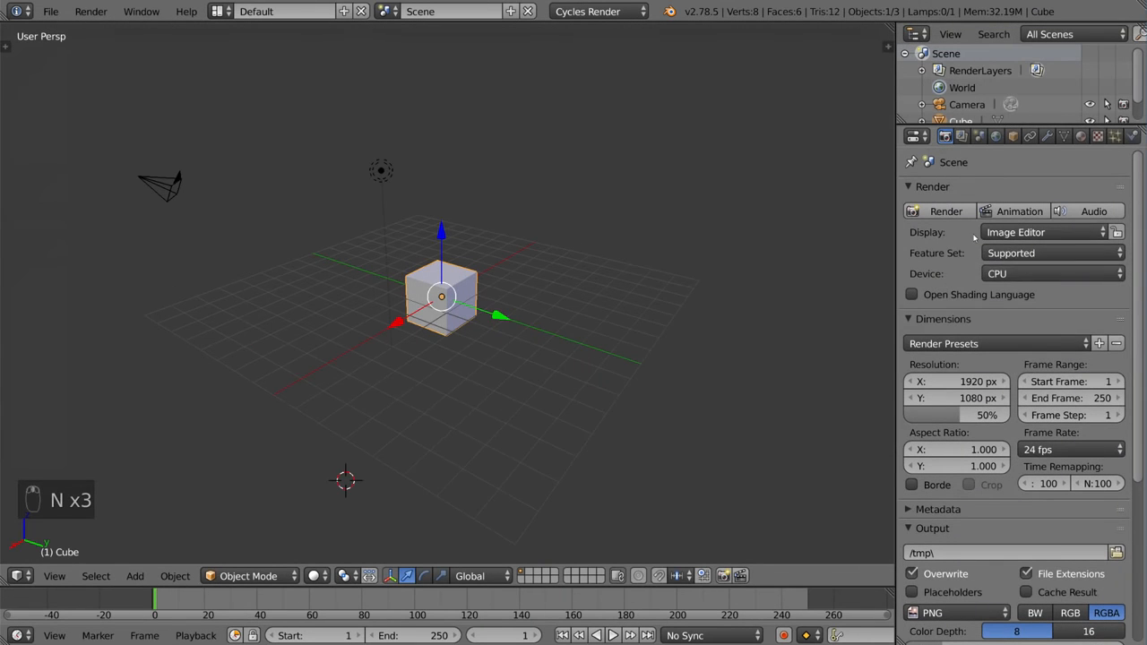
{"action": "scroll", "coordinate": [1001, 384], "scroll_direction": "down", "scroll_amount": 2}
{"action": "scroll", "coordinate": [1001, 383], "scroll_direction": "down", "scroll_amount": 2}
{"action": "scroll", "coordinate": [1002, 376], "scroll_direction": "up", "scroll_amount": 4}
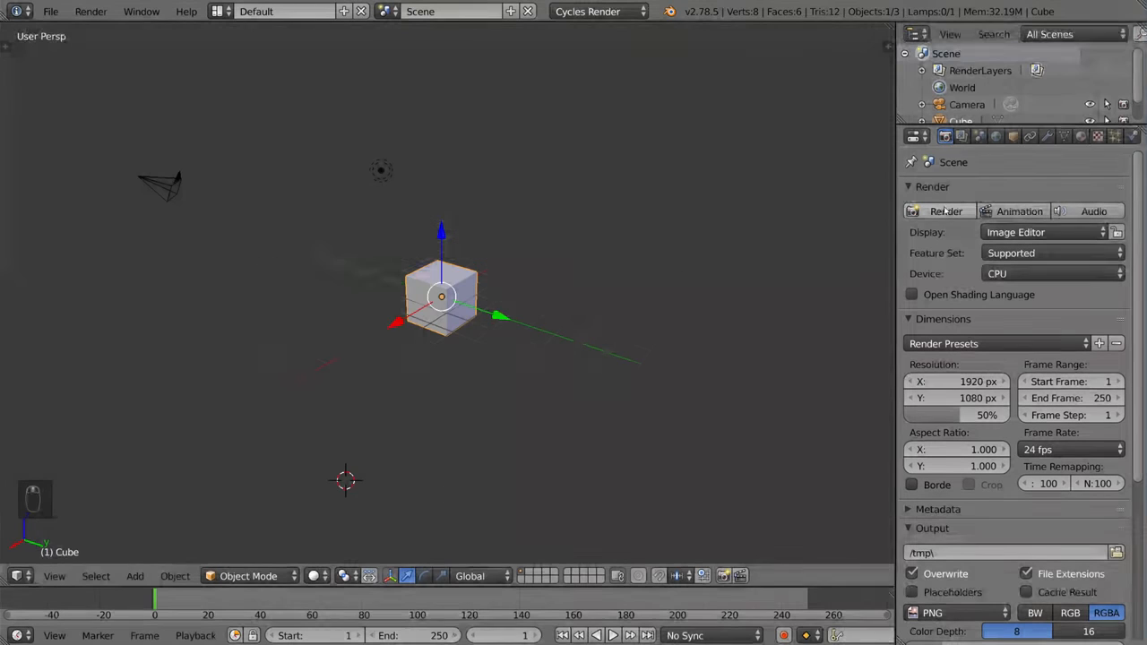
Step: Render a still image of the cube scene and look over the dimensions and output settings
{"action": "left_click", "coordinate": [943, 210]}
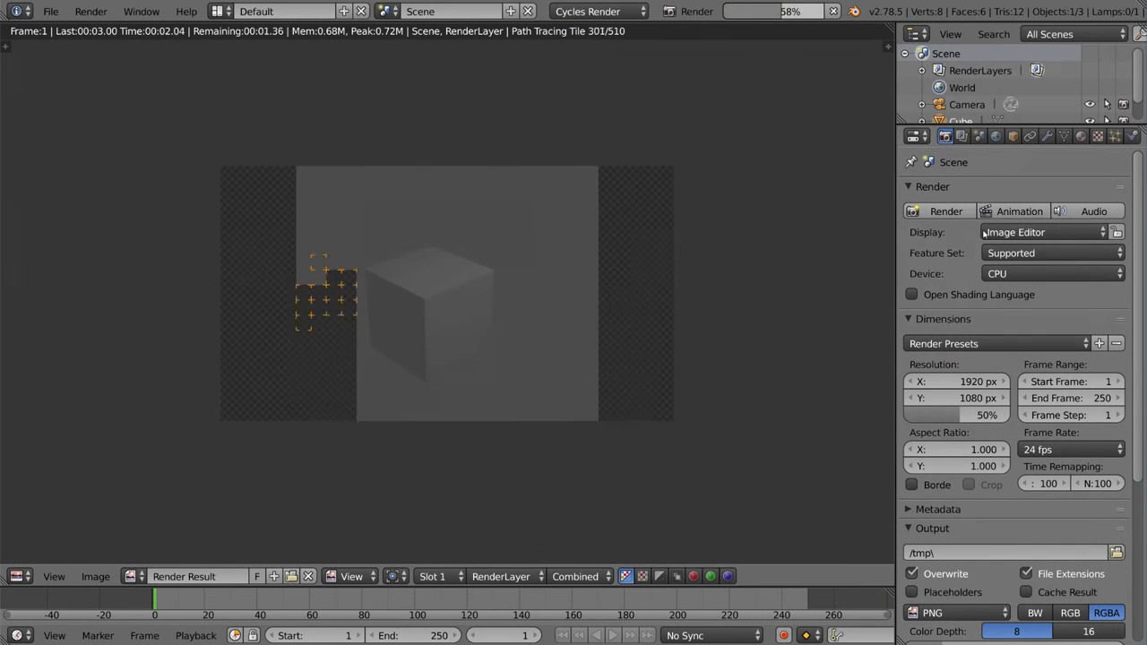
{"action": "scroll", "coordinate": [1004, 301], "scroll_direction": "down", "scroll_amount": 5}
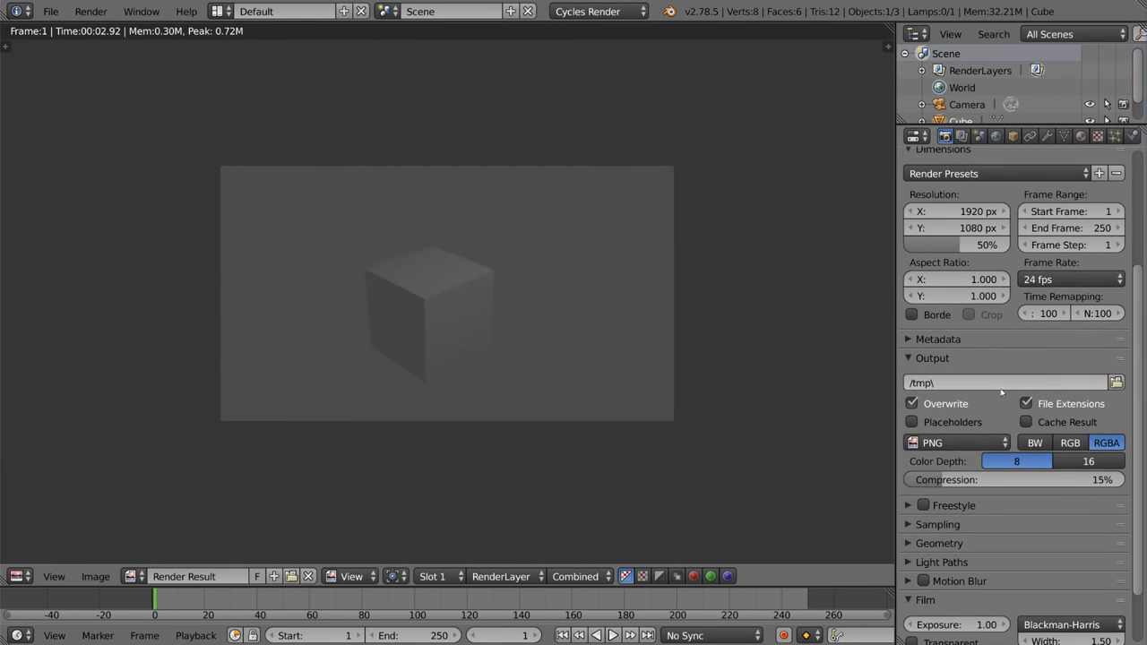
{"action": "scroll", "coordinate": [1002, 391], "scroll_direction": "down", "scroll_amount": 2}
{"action": "scroll", "coordinate": [999, 397], "scroll_direction": "up", "scroll_amount": 7}
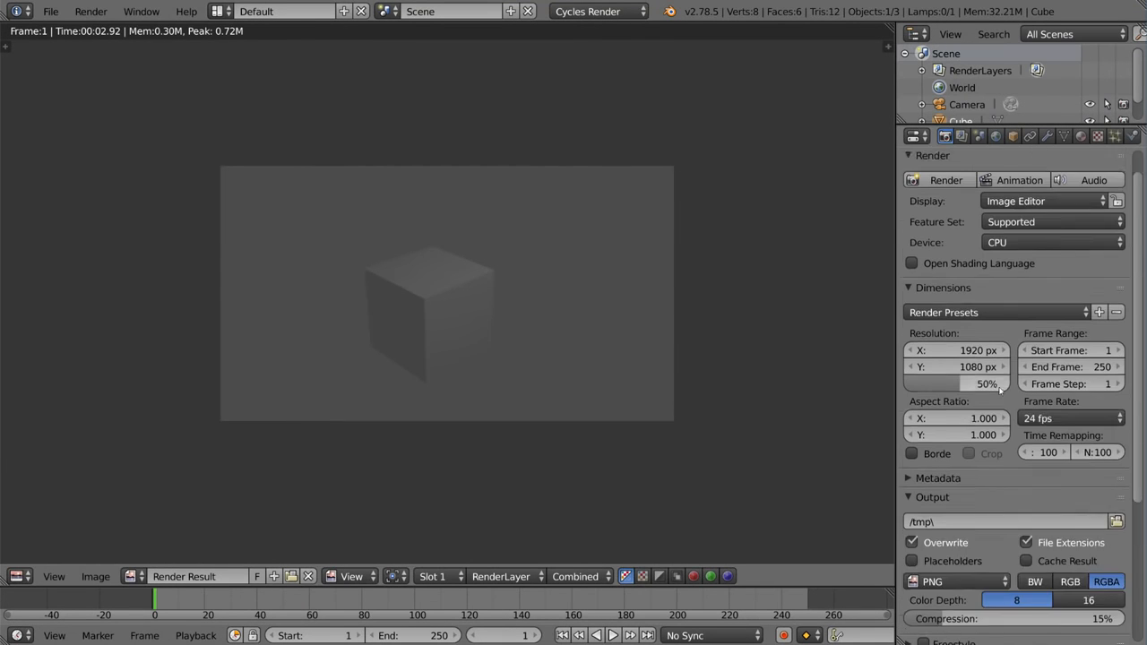
Step: Open the render layer settings and expand the list of available passes
{"action": "left_click", "coordinate": [961, 136]}
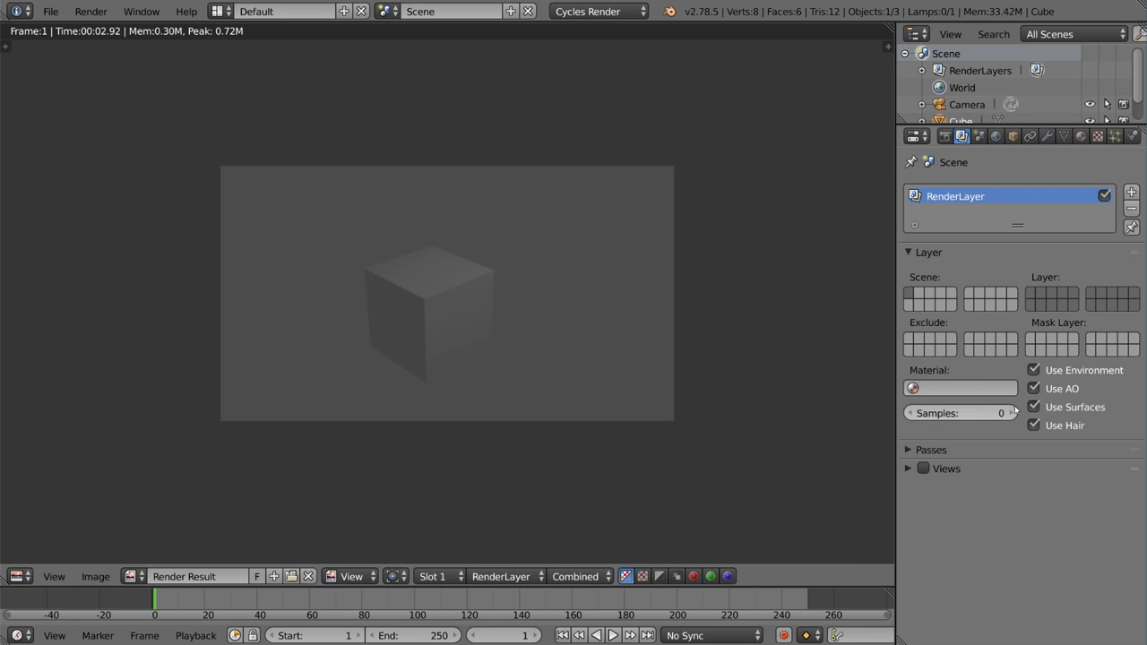
{"action": "left_click", "coordinate": [1013, 447]}
{"action": "scroll", "coordinate": [1017, 430], "scroll_direction": "down", "scroll_amount": 2}
{"action": "scroll", "coordinate": [1020, 419], "scroll_direction": "up", "scroll_amount": 1}
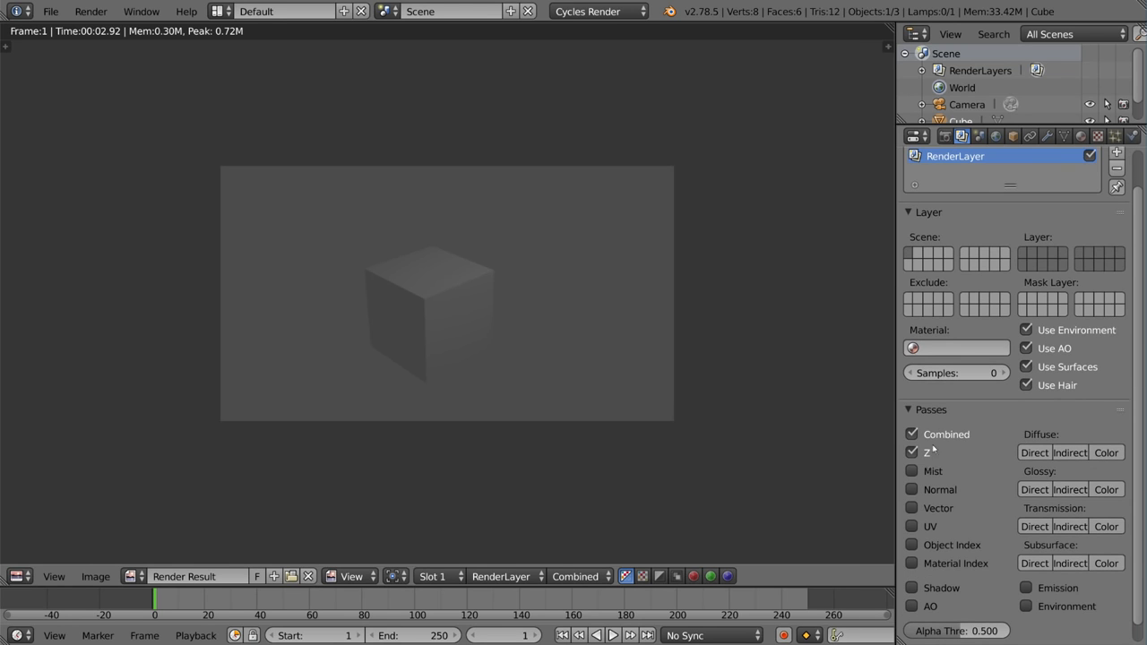
Step: Toggle the Normal pass on and off, and add a second render layer and remove it again
{"action": "left_click", "coordinate": [929, 489]}
{"action": "left_click", "coordinate": [929, 489]}
{"action": "scroll", "coordinate": [1021, 395], "scroll_direction": "up", "scroll_amount": 2}
{"action": "left_click", "coordinate": [1116, 193]}
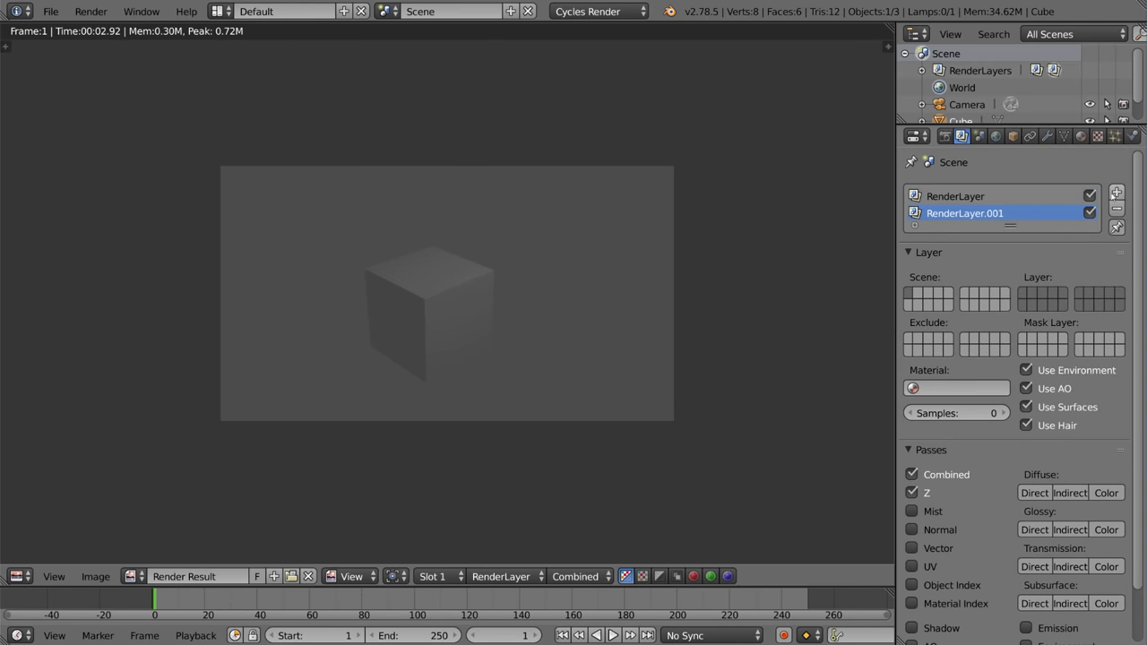
{"action": "left_click", "coordinate": [1115, 209]}
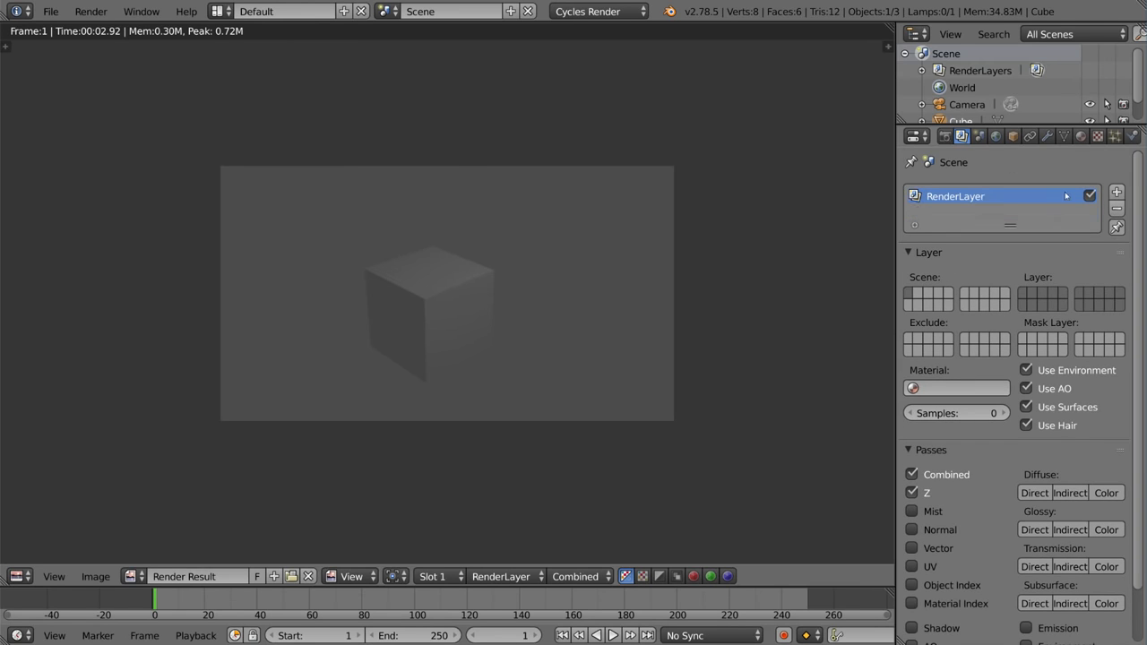
Step: Open the scene settings and examine the active camera, the unit presets and the length unit choices
{"action": "left_click", "coordinate": [980, 137]}
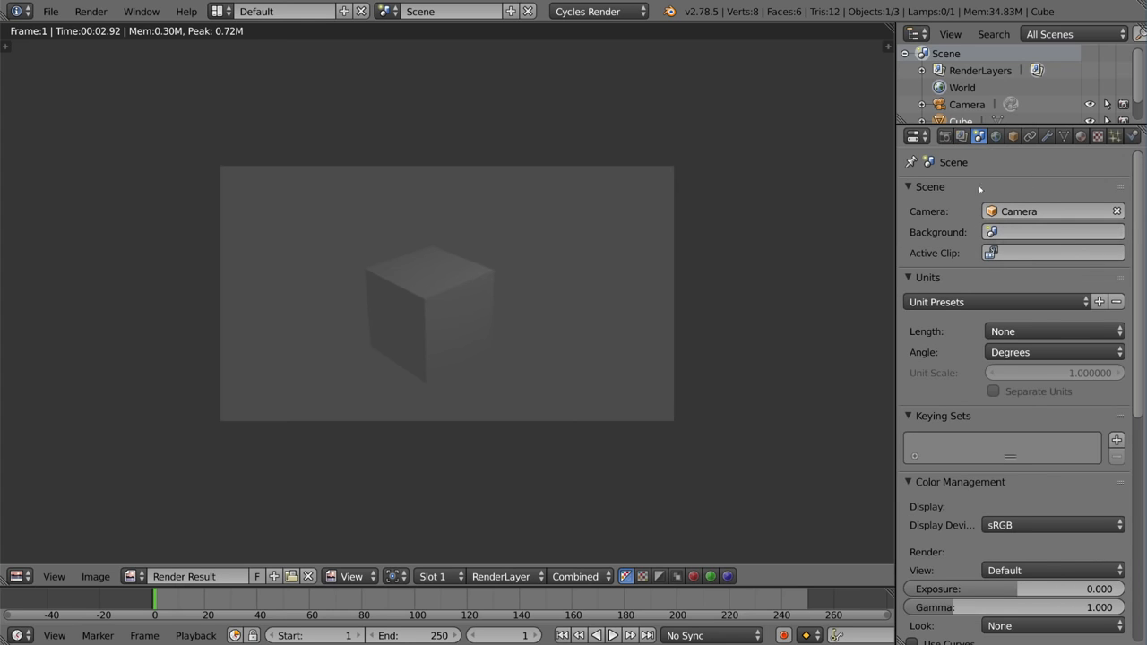
{"action": "left_click", "coordinate": [1050, 206]}
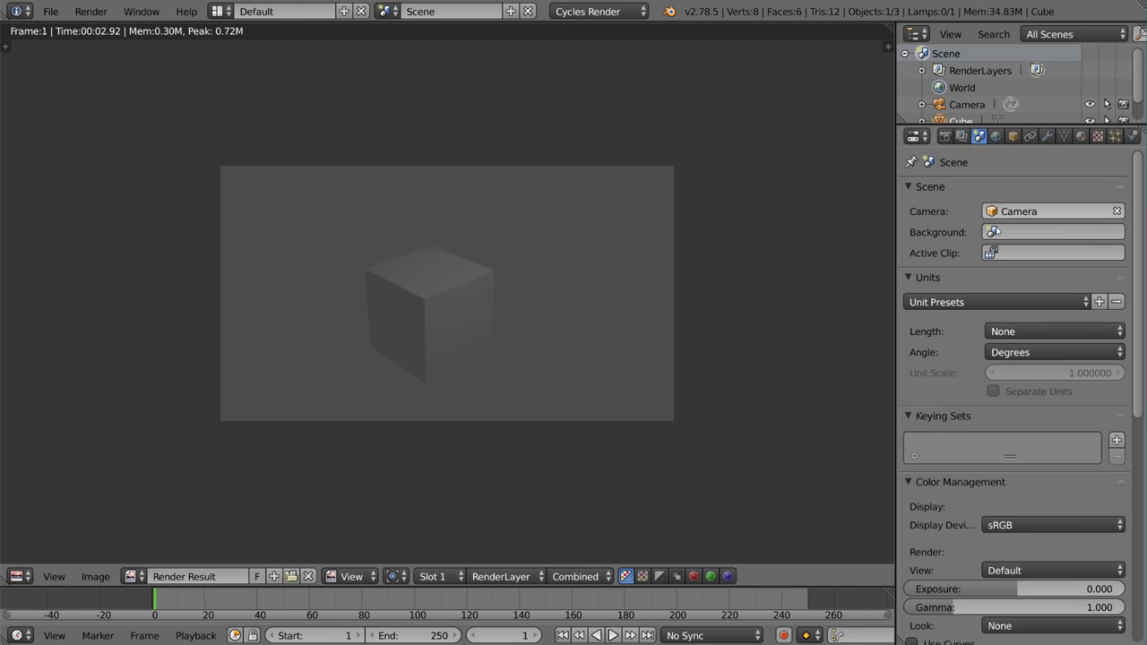
{"action": "scroll", "coordinate": [1015, 184], "scroll_direction": "down", "scroll_amount": 1}
{"action": "scroll", "coordinate": [1030, 235], "scroll_direction": "down", "scroll_amount": 2}
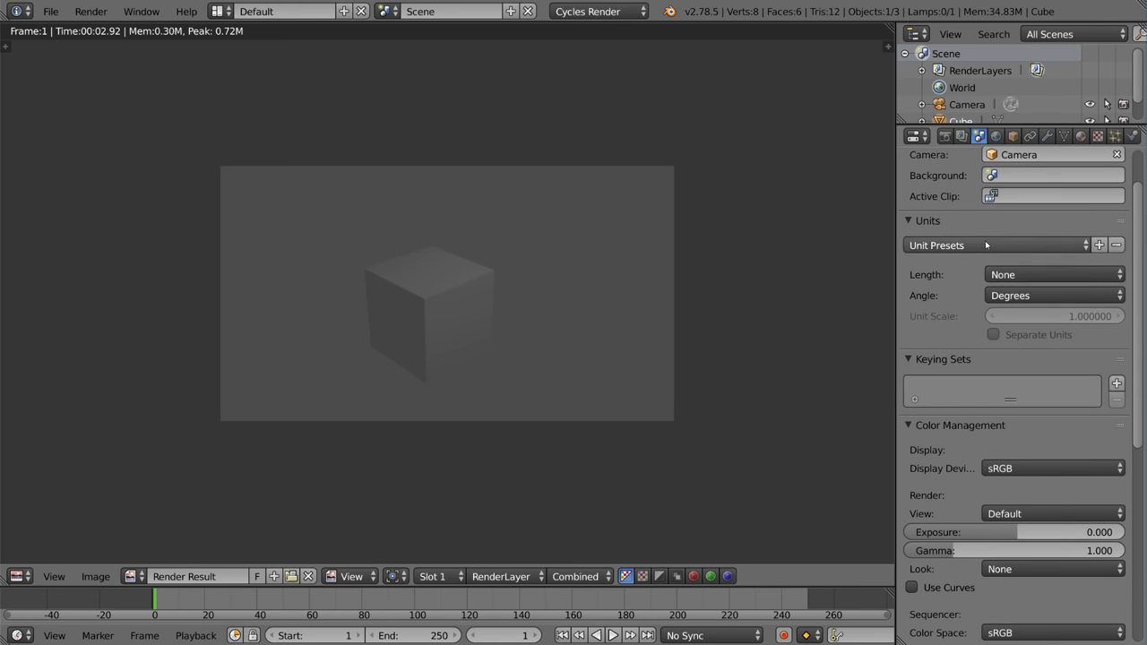
{"action": "left_click", "coordinate": [984, 244]}
{"action": "left_click", "coordinate": [991, 222]}
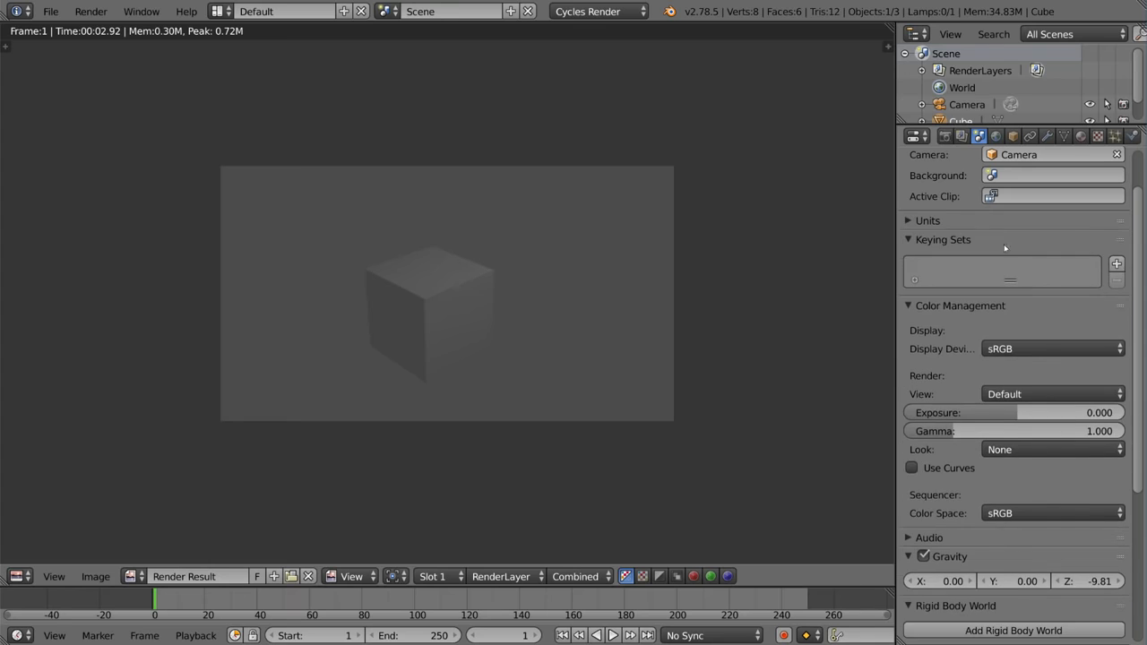
{"action": "left_click", "coordinate": [965, 218]}
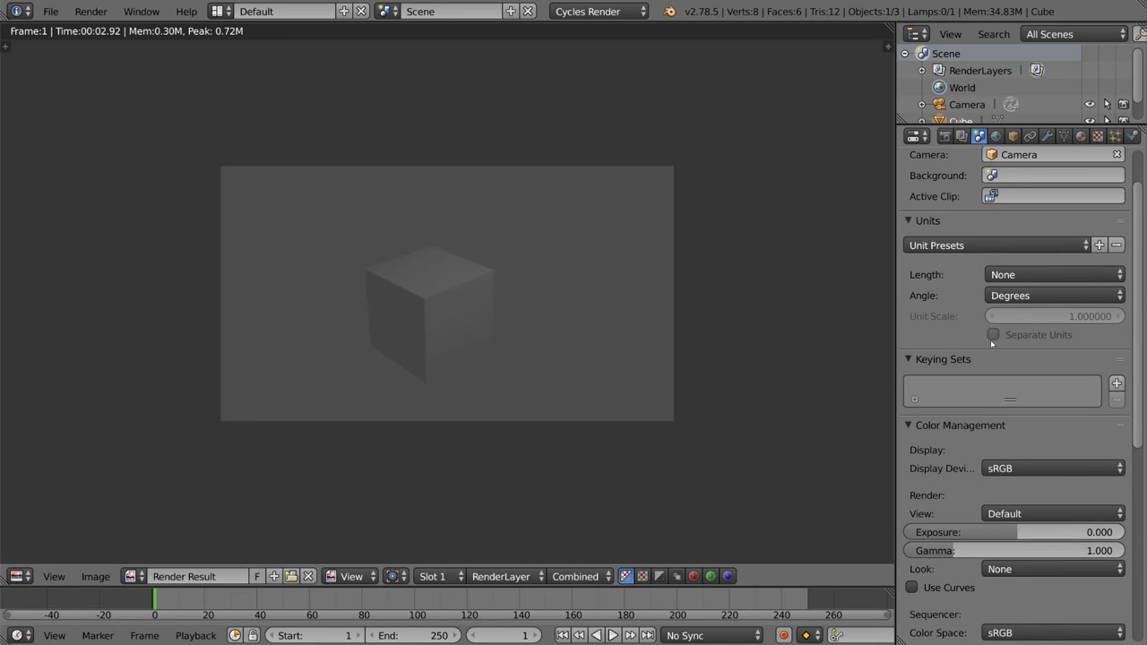
{"action": "left_click", "coordinate": [1044, 275]}
{"action": "left_click", "coordinate": [1044, 276]}
Step: Examine the scene's color management settings and the available view transforms
{"action": "scroll", "coordinate": [1030, 303], "scroll_direction": "down", "scroll_amount": 3}
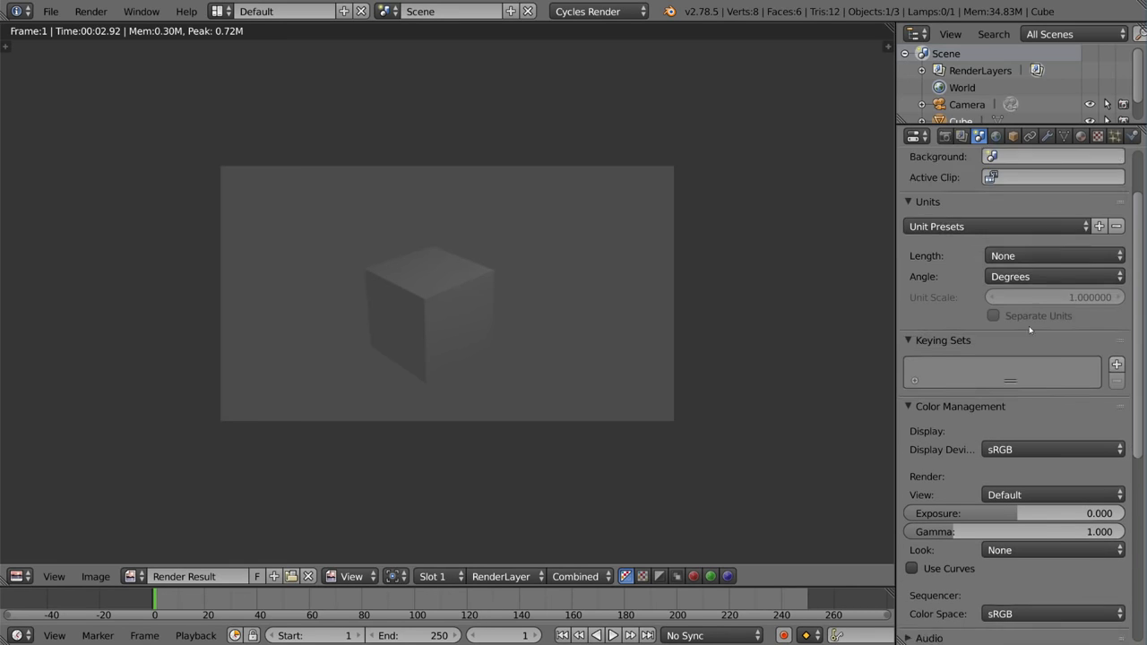
{"action": "scroll", "coordinate": [1057, 323], "scroll_direction": "down", "scroll_amount": 3}
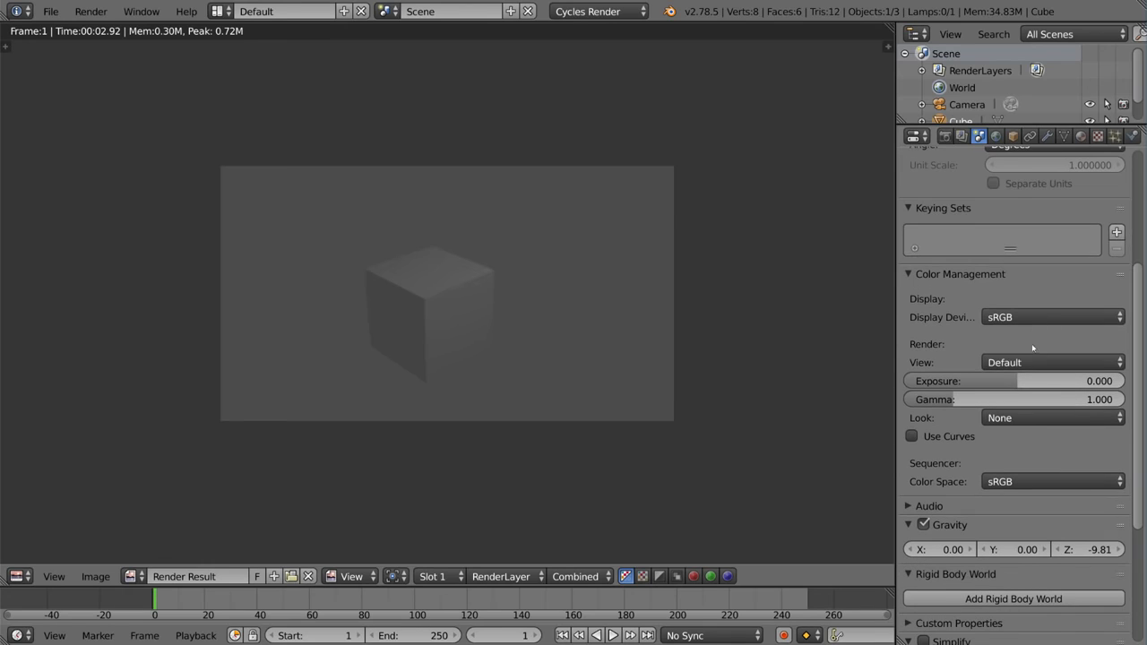
{"action": "left_click", "coordinate": [1030, 363]}
{"action": "left_click", "coordinate": [1028, 364]}
Step: Toggle the scene's gravity off and on, leaving it enabled
{"action": "scroll", "coordinate": [977, 396], "scroll_direction": "down", "scroll_amount": 5}
{"action": "left_click", "coordinate": [921, 413]}
{"action": "left_click", "coordinate": [921, 413]}
{"action": "left_click", "coordinate": [922, 412]}
{"action": "left_click", "coordinate": [922, 412]}
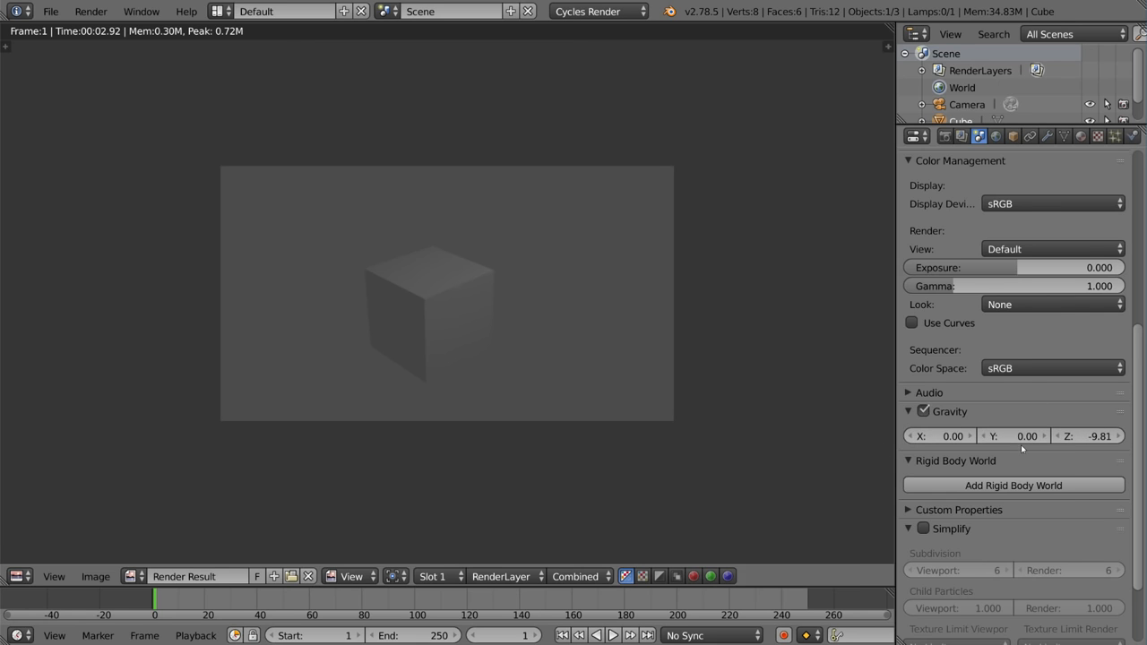
{"action": "scroll", "coordinate": [1020, 439], "scroll_direction": "up", "scroll_amount": 10}
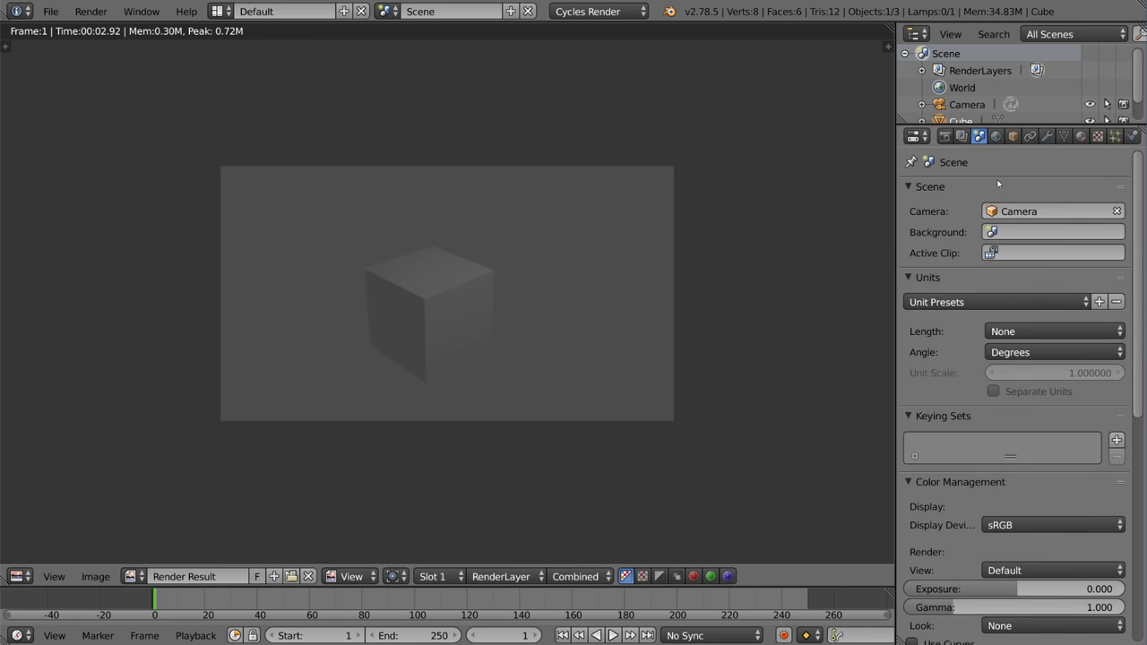
Step: Close the render result and set the world background color to a light teal
{"action": "left_click", "coordinate": [995, 135]}
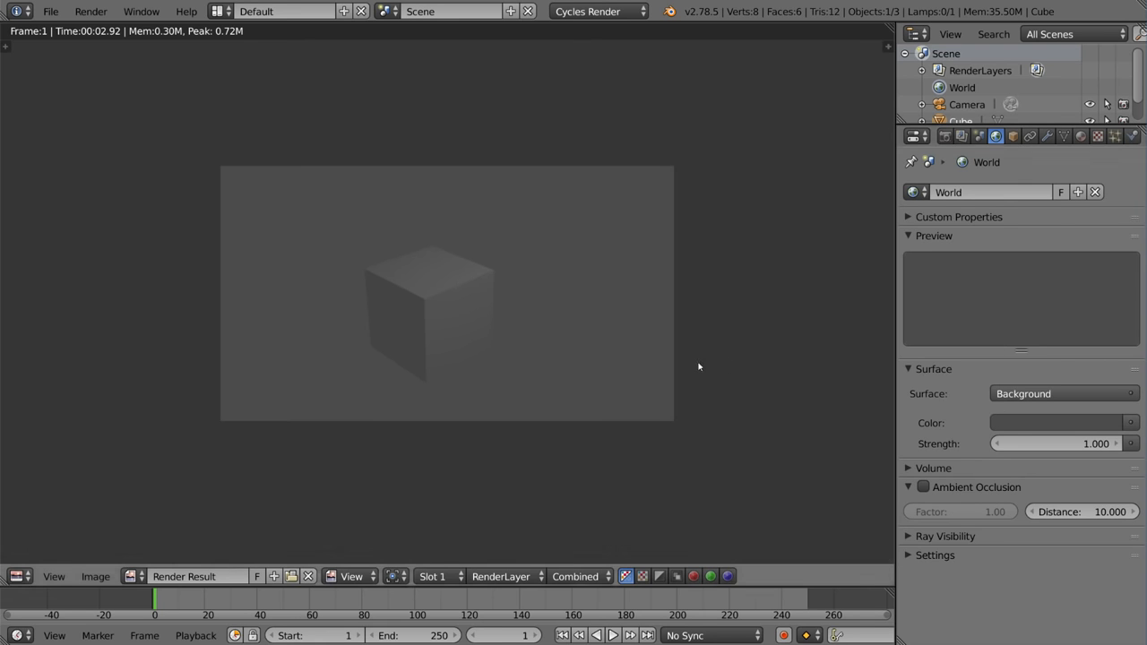
{"action": "key", "text": "Escape"}
{"action": "left_click", "coordinate": [1091, 422]}
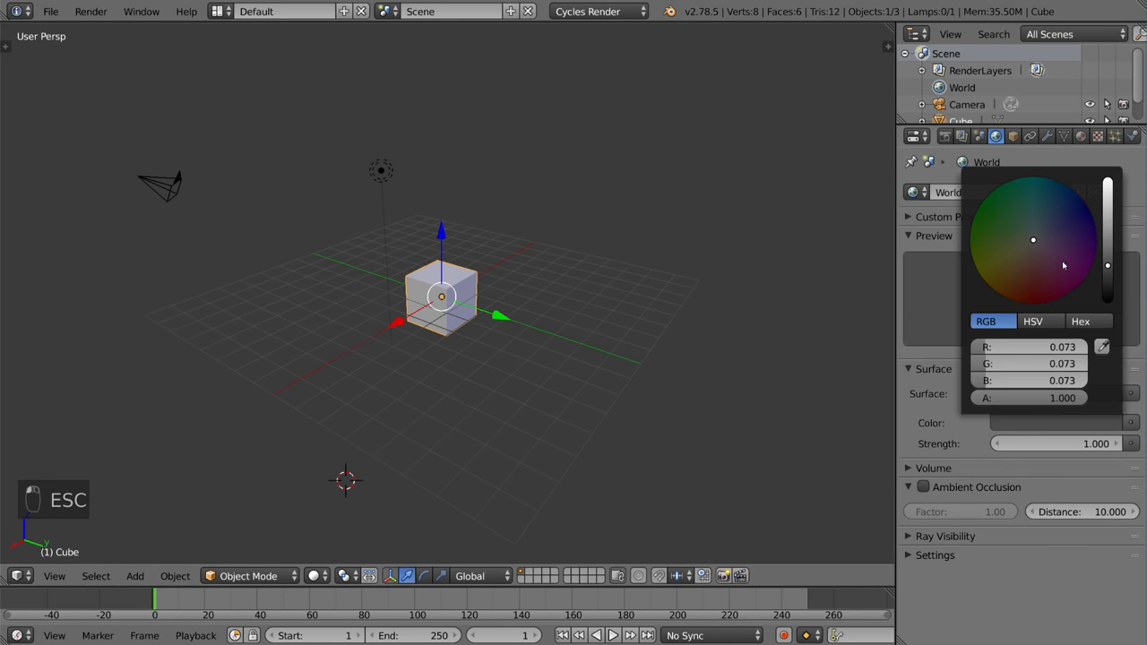
{"action": "left_click_drag", "start_coordinate": [1105, 215], "coordinate": [1107, 208]}
{"action": "left_click_drag", "start_coordinate": [1041, 229], "coordinate": [1033, 213]}
Step: Preview the scene in rendered shading, enable the world's Ambient Occlusion and return to solid shading
{"action": "key", "text": "shift+z"}
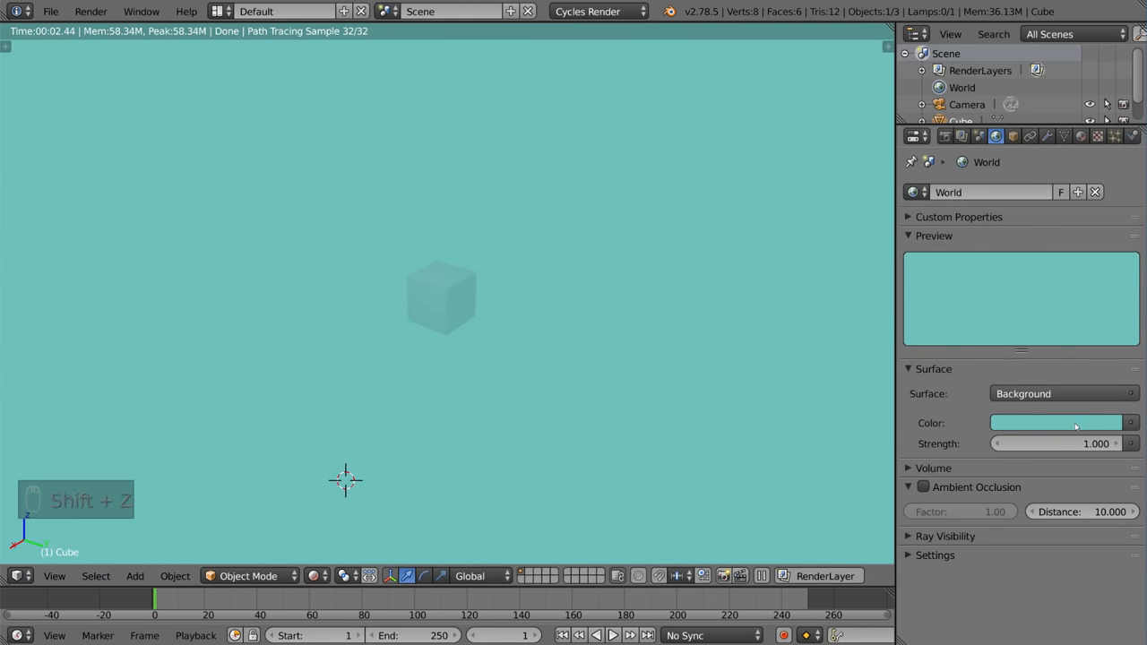
{"action": "left_click", "coordinate": [709, 412]}
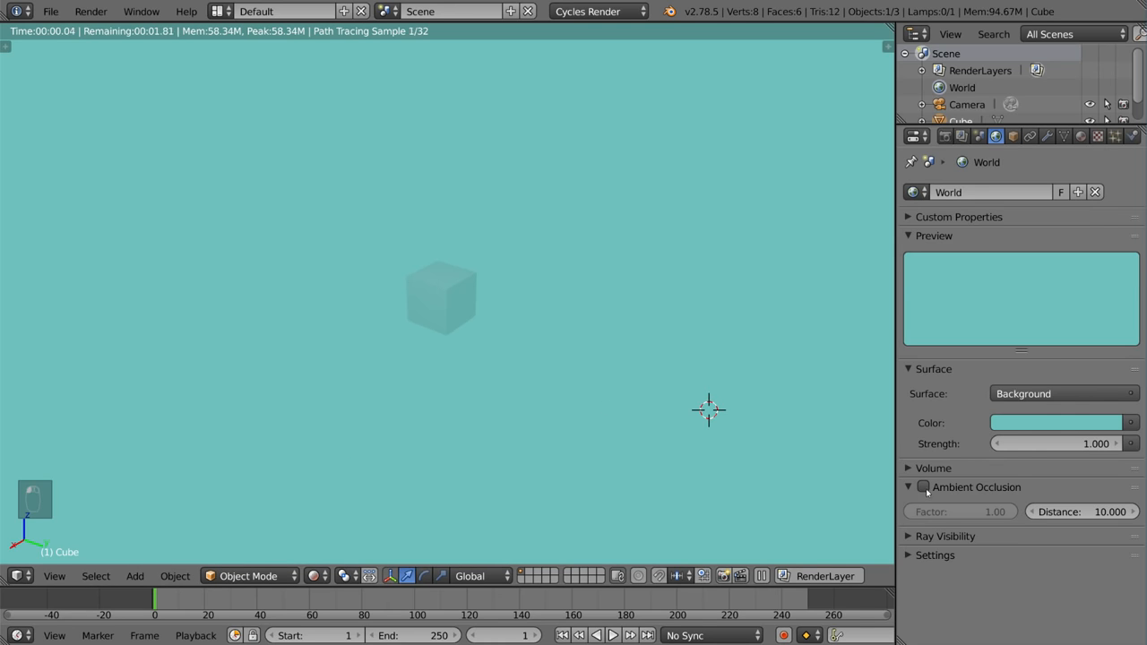
{"action": "left_click", "coordinate": [923, 488]}
{"action": "key", "text": "shift+z"}
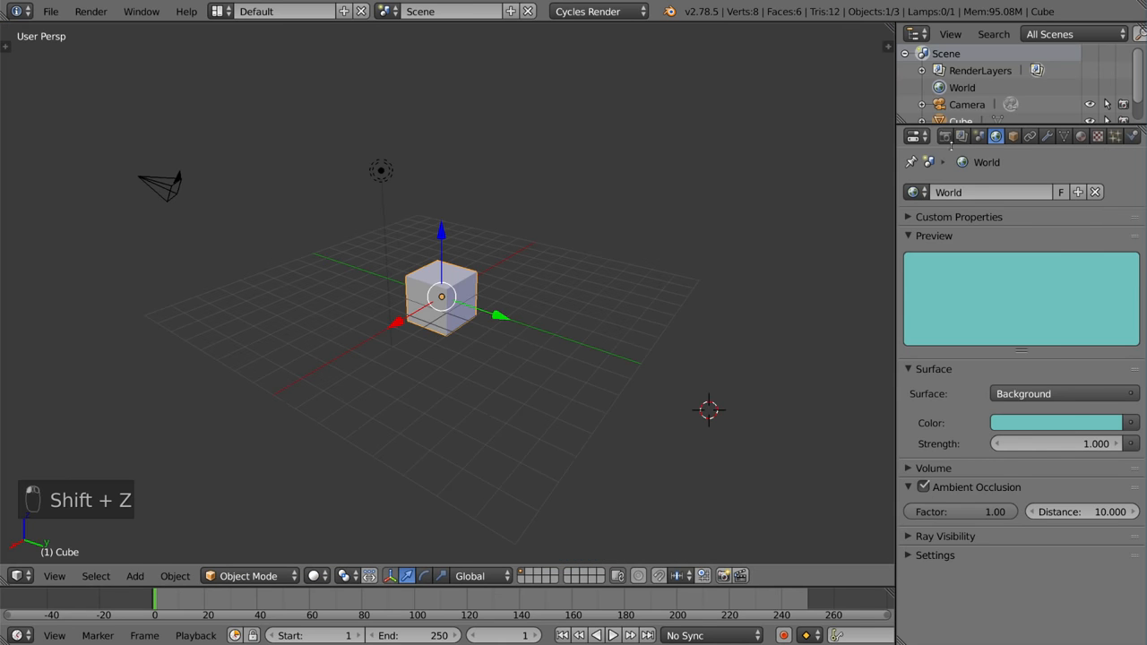
Step: Open the cube's object settings and examine its transform, rotation mode, relations, group and display options
{"action": "left_click", "coordinate": [1015, 138]}
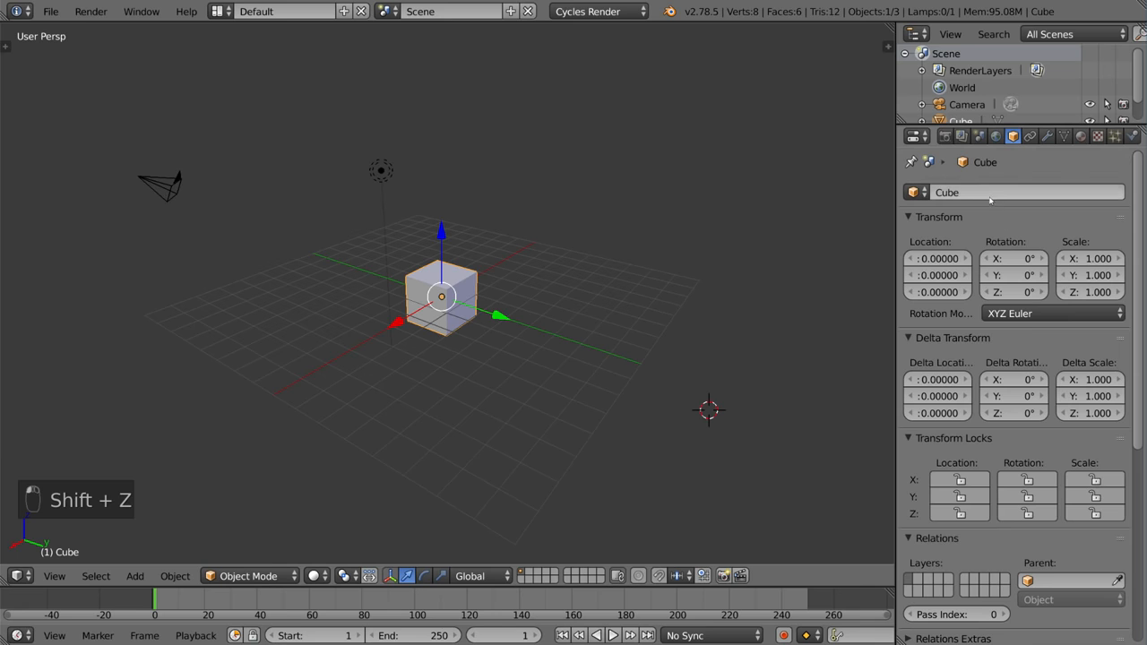
{"action": "scroll", "coordinate": [1047, 332], "scroll_direction": "down", "scroll_amount": 7}
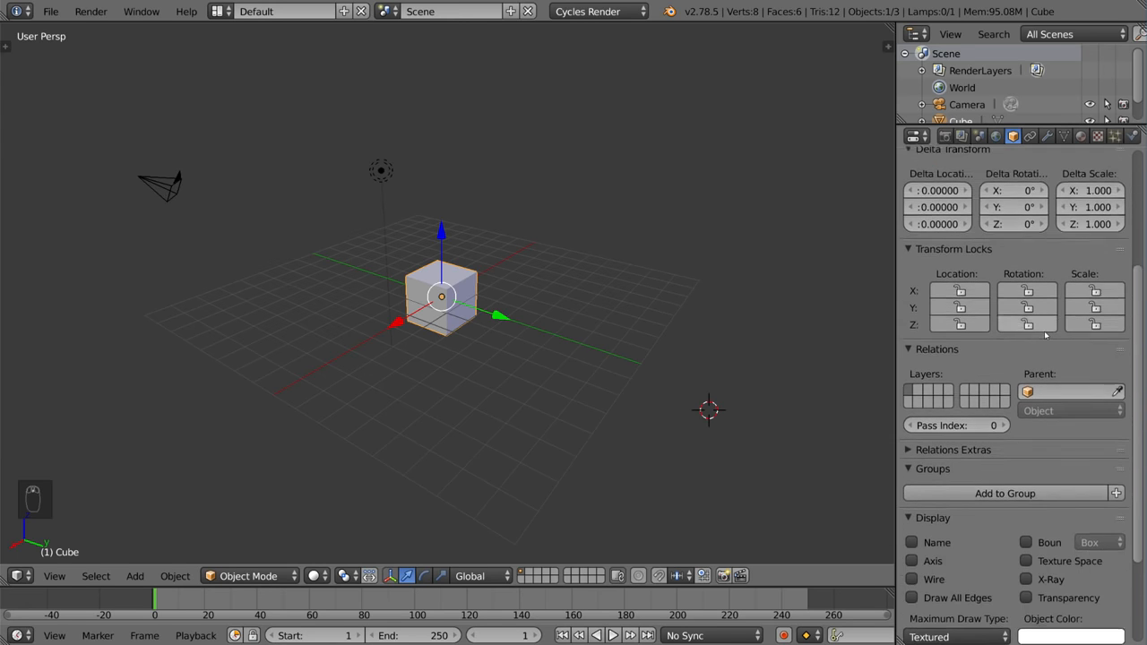
{"action": "scroll", "coordinate": [1044, 334], "scroll_direction": "up", "scroll_amount": 7}
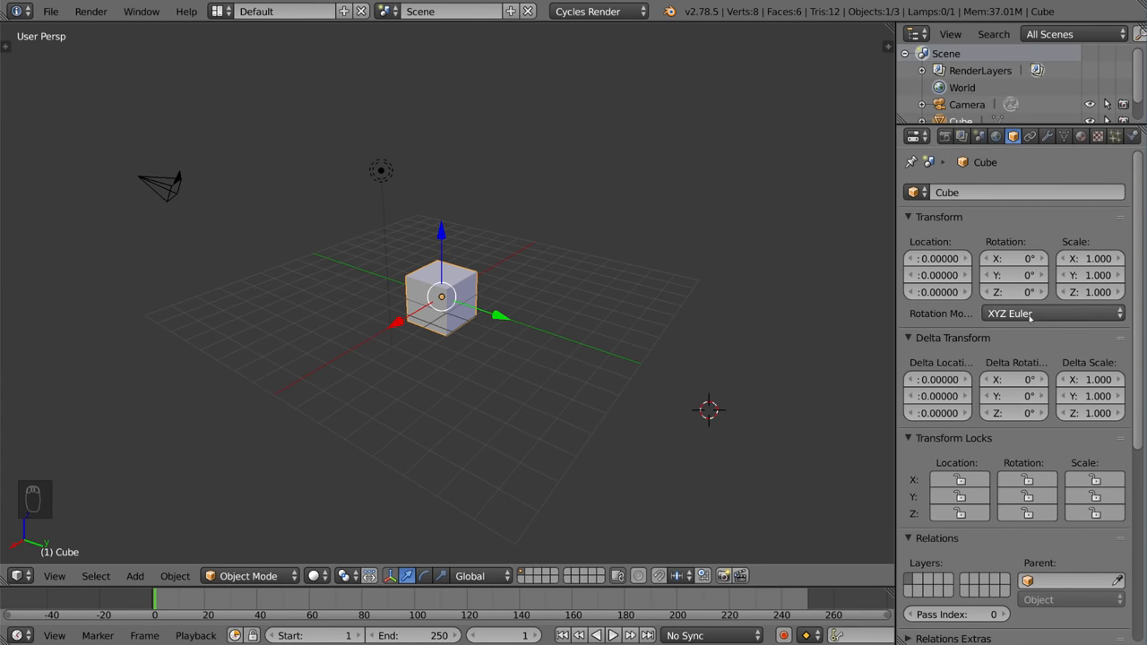
{"action": "left_click", "coordinate": [1092, 312]}
{"action": "scroll", "coordinate": [974, 320], "scroll_direction": "down", "scroll_amount": 6}
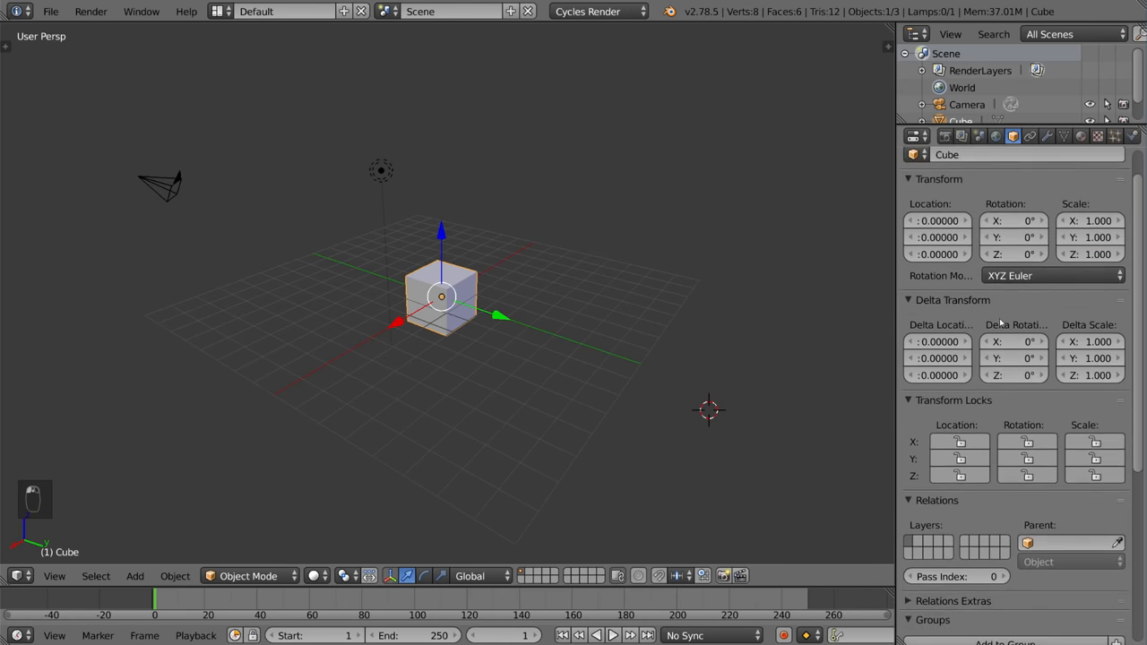
{"action": "scroll", "coordinate": [1004, 364], "scroll_direction": "down", "scroll_amount": 2}
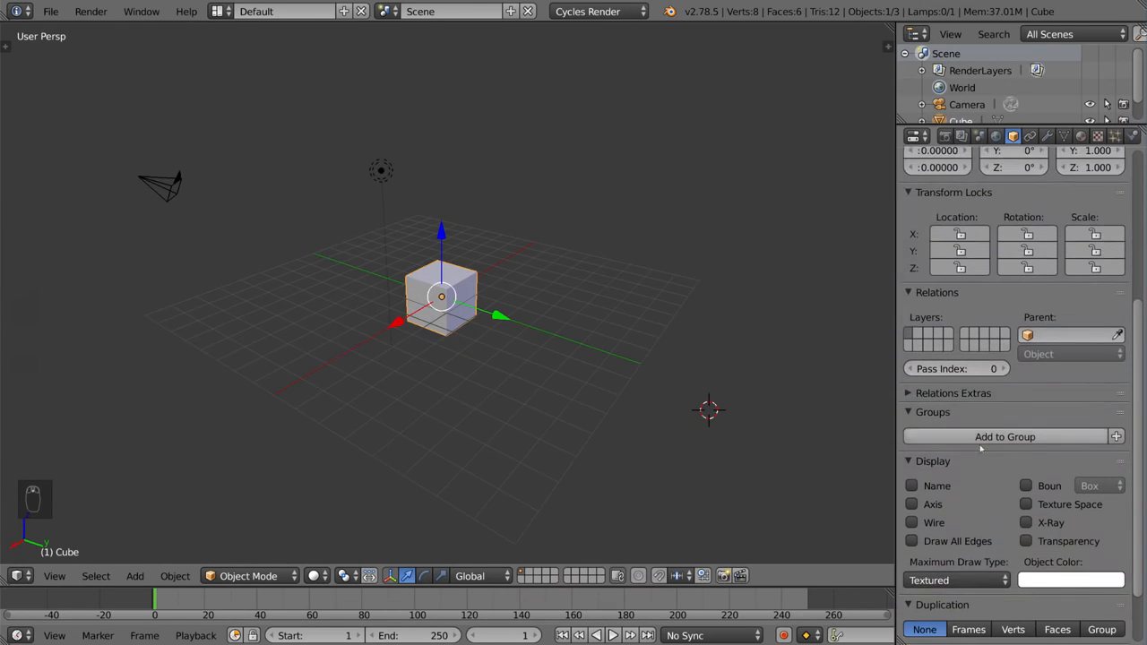
{"action": "scroll", "coordinate": [1012, 359], "scroll_direction": "up", "scroll_amount": 8}
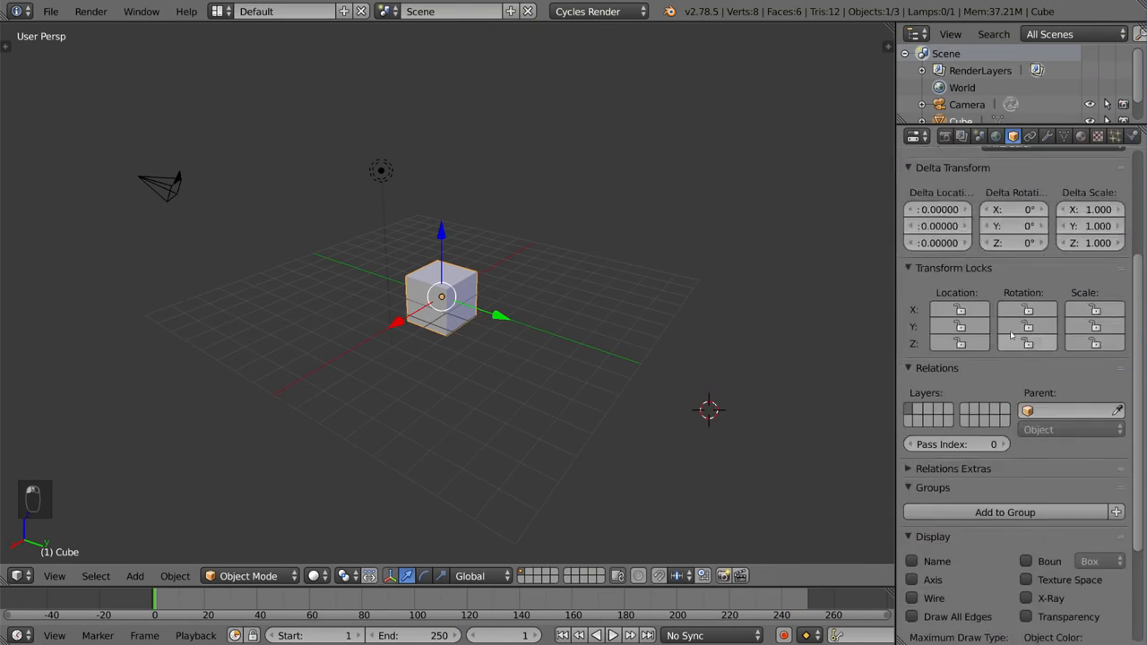
Step: Add a Copy Location constraint to the cube
{"action": "left_click", "coordinate": [1029, 135]}
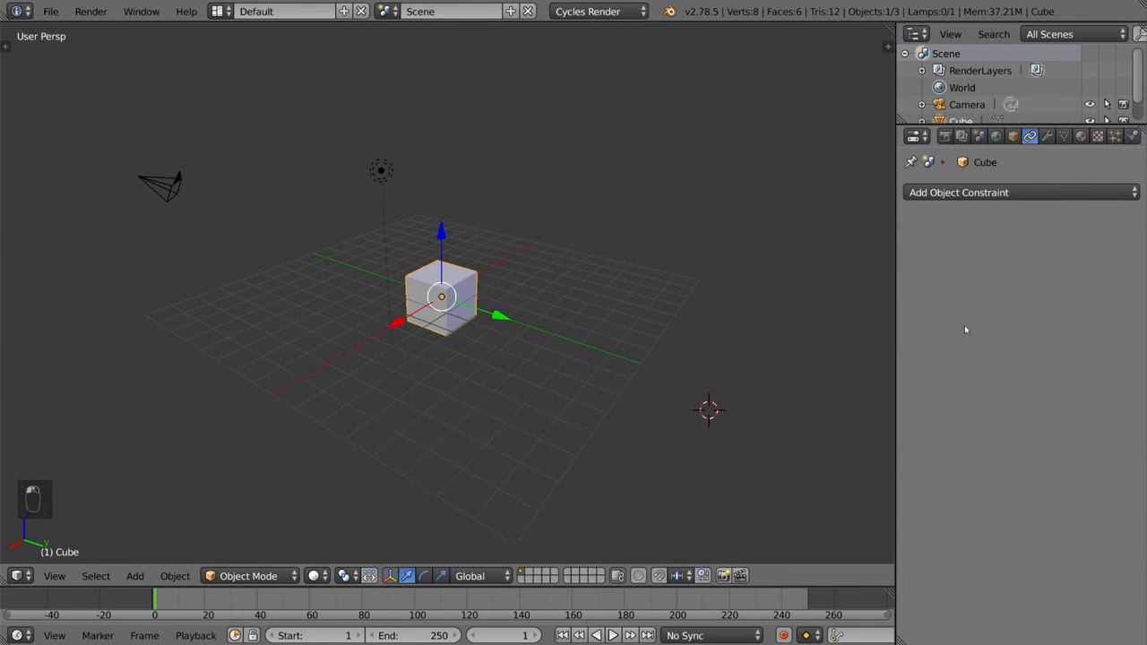
{"action": "left_click", "coordinate": [1075, 194]}
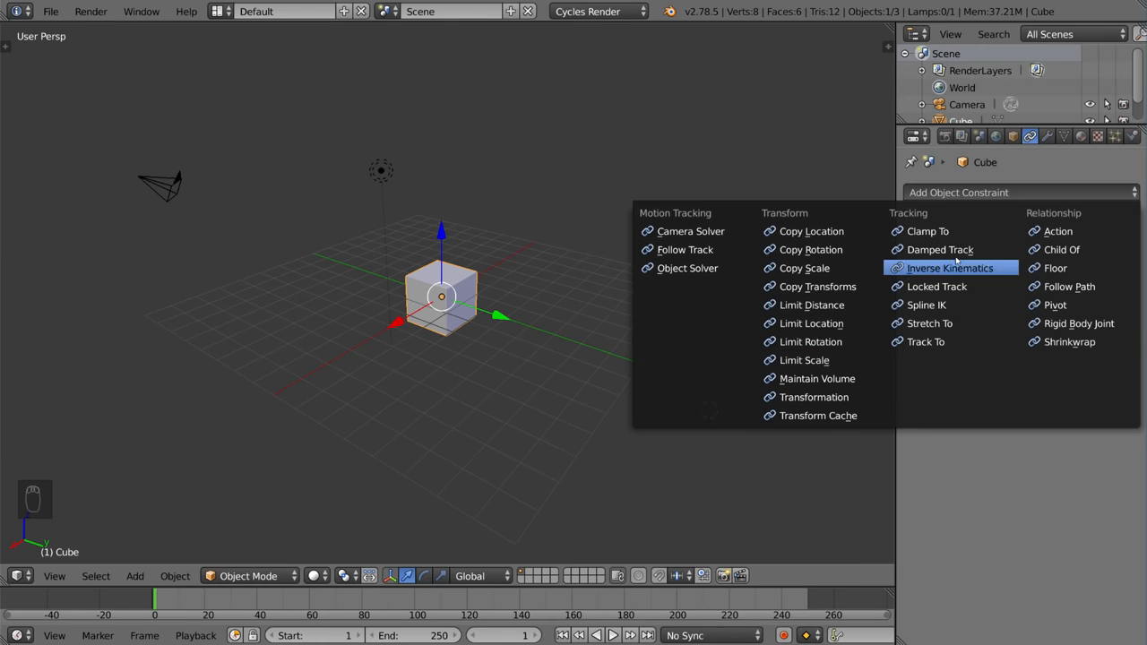
{"action": "left_click", "coordinate": [846, 232]}
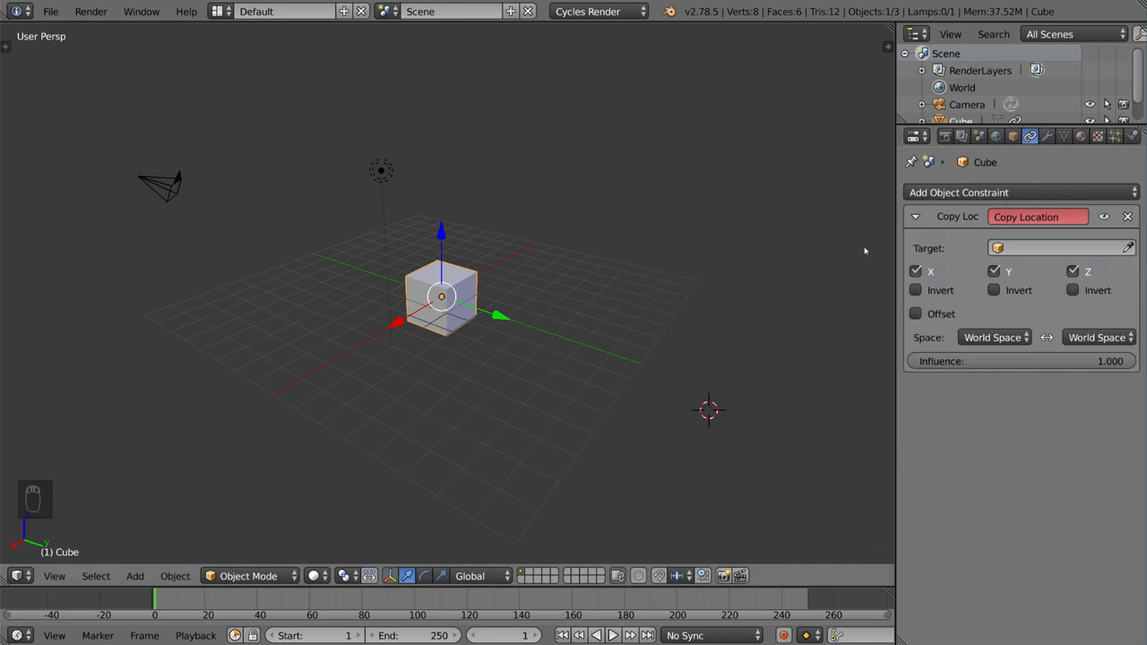
Step: Target the Copy Location constraint at the lamp, try its influence and delete the constraint
{"action": "left_click", "coordinate": [380, 170]}
{"action": "mouse_move", "coordinate": [1022, 361]}
{"action": "left_mouse_down"}
{"action": "mouse_move", "coordinate": [986, 361]}
{"action": "mouse_move", "coordinate": [1030, 361]}
{"action": "left_mouse_up"}
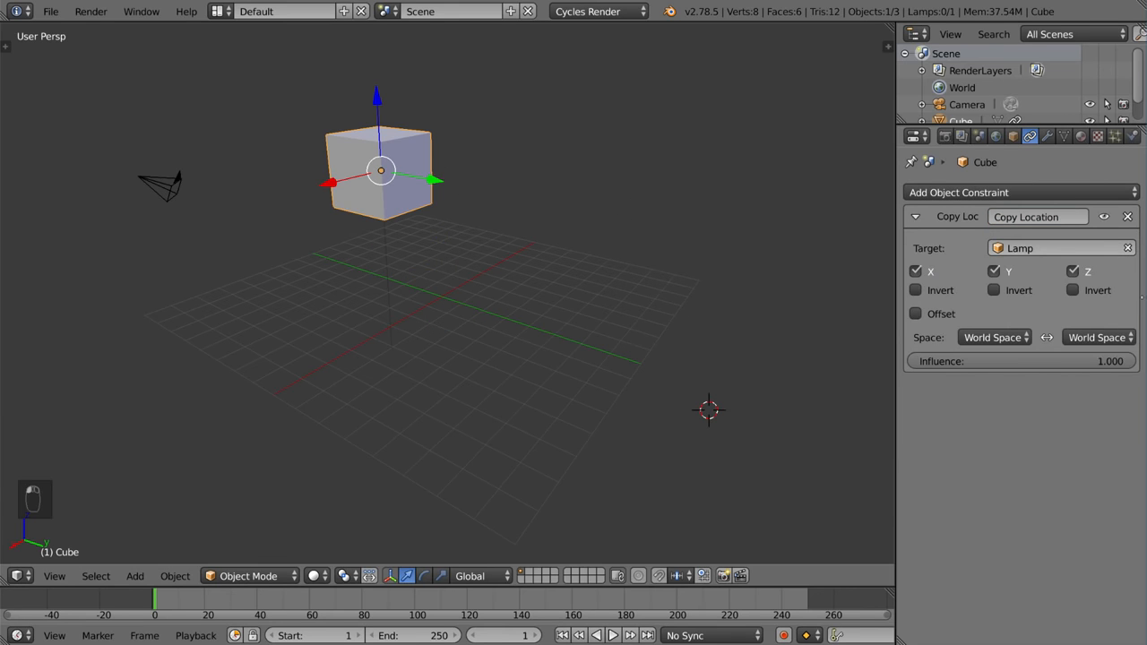
{"action": "left_click", "coordinate": [1127, 217]}
Step: Try an Array modifier on the cube, reduce its count to 1 and remove the modifier
{"action": "left_click", "coordinate": [1047, 137]}
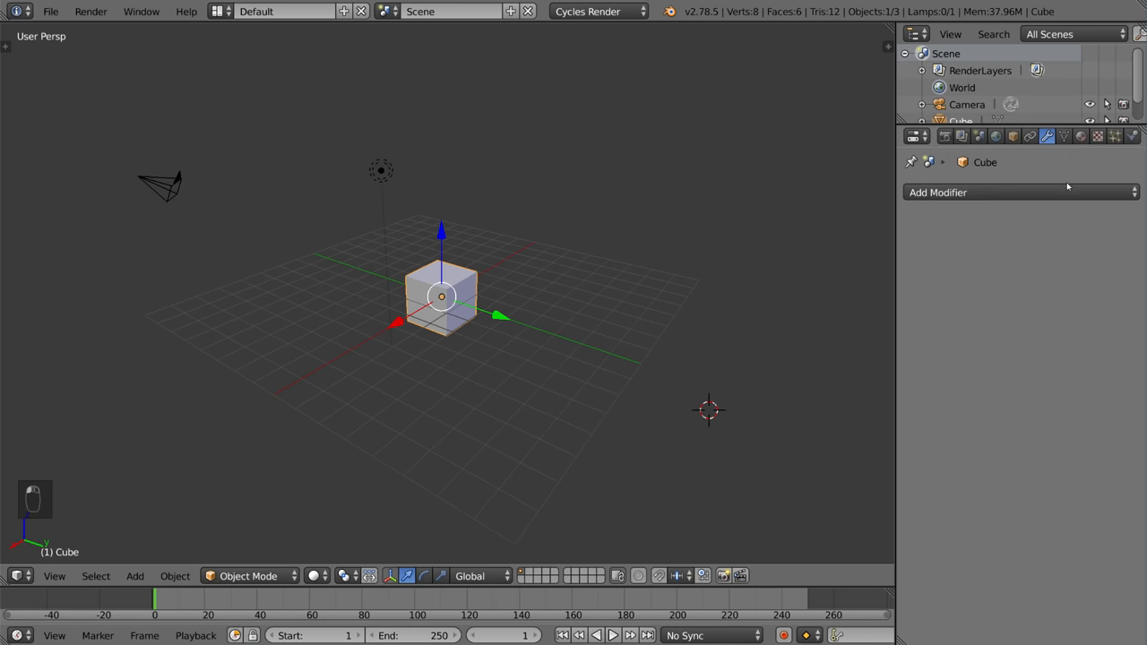
{"action": "left_click", "coordinate": [1066, 191]}
{"action": "left_click", "coordinate": [998, 193]}
{"action": "left_click", "coordinate": [789, 228]}
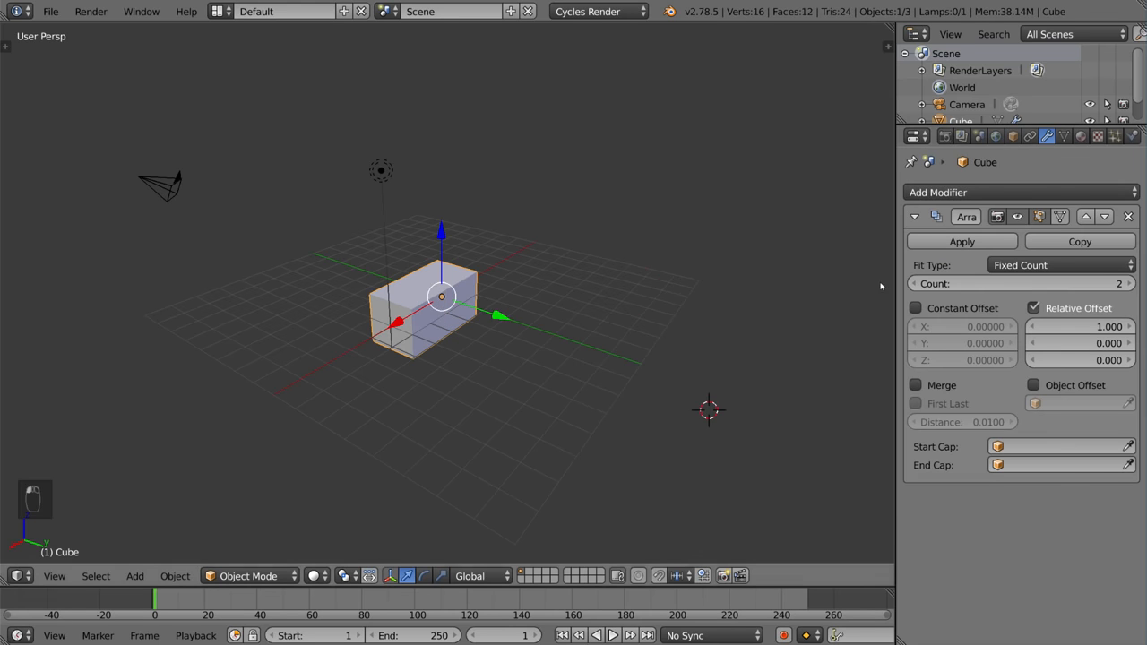
{"action": "mouse_move", "coordinate": [998, 281]}
{"action": "left_mouse_down"}
{"action": "mouse_move", "coordinate": [1075, 281]}
{"action": "mouse_move", "coordinate": [981, 281]}
{"action": "left_mouse_up"}
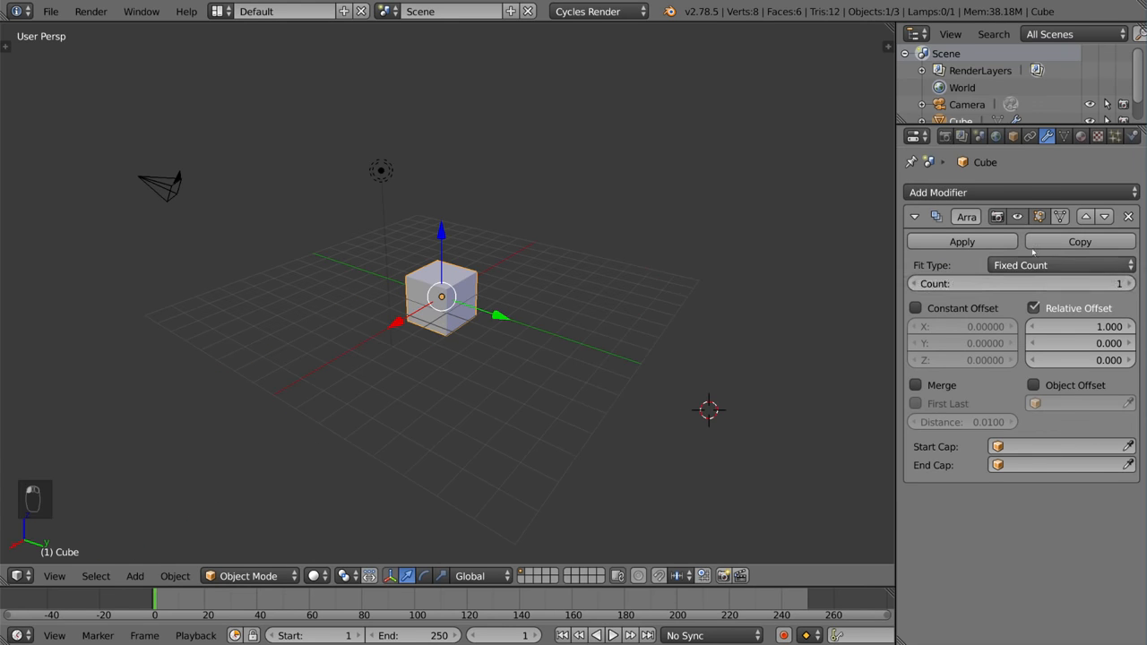
{"action": "left_click", "coordinate": [1129, 216]}
Step: Review the available modifiers and the cube's mesh data settings, including its vertex groups
{"action": "left_click", "coordinate": [990, 193]}
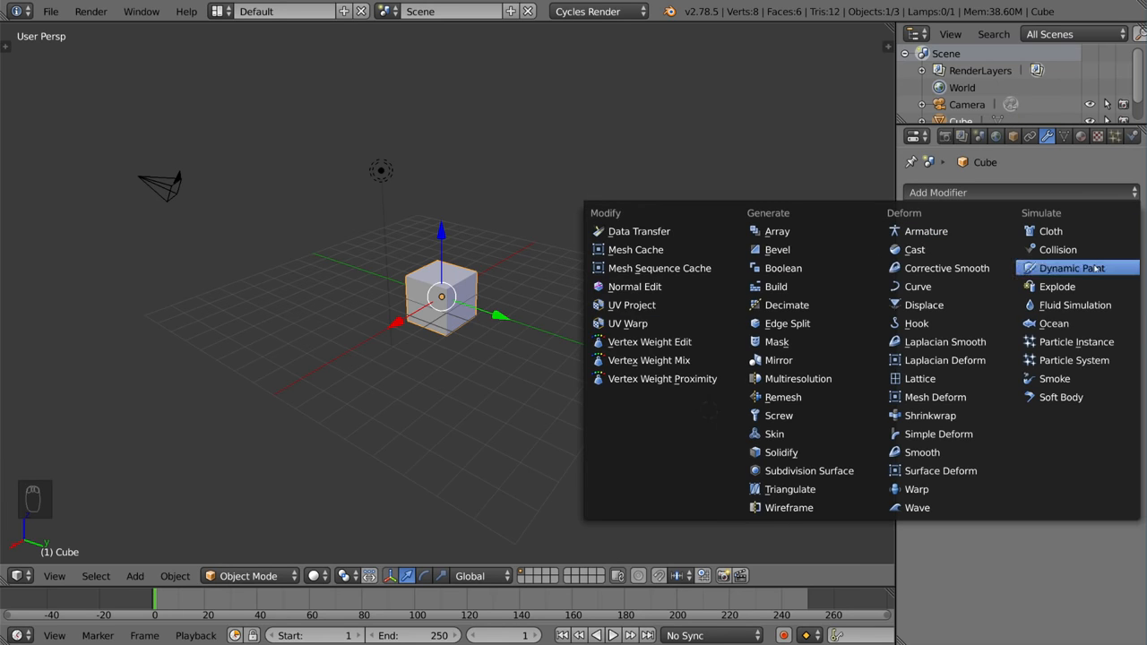
{"action": "left_click", "coordinate": [1064, 137]}
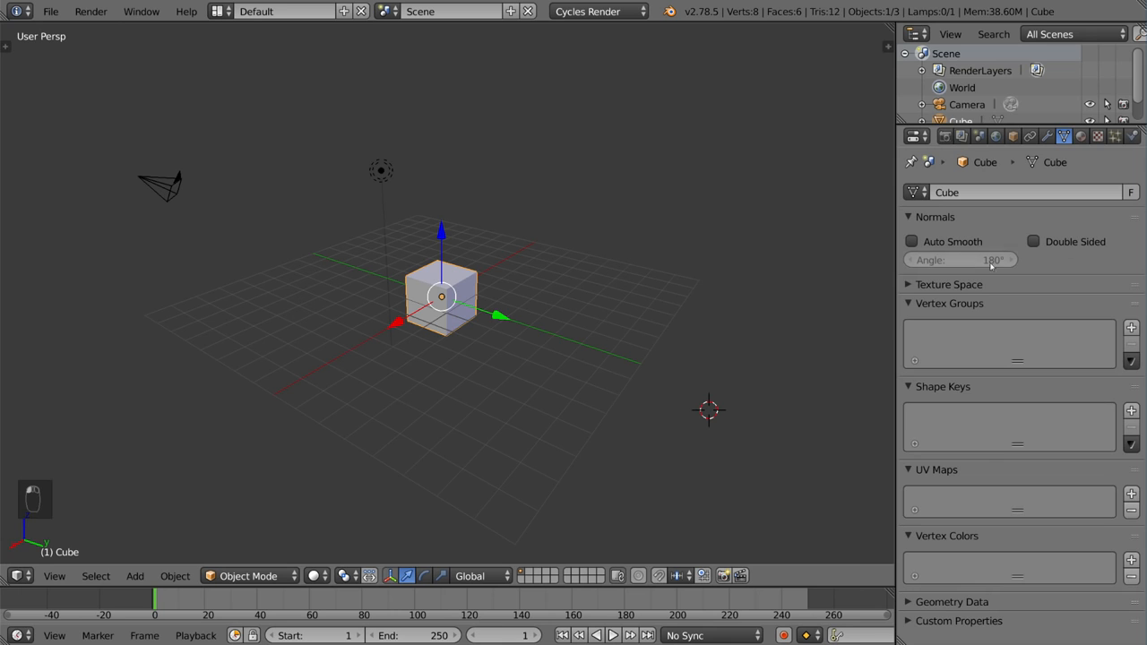
{"action": "left_click", "coordinate": [916, 192]}
{"action": "left_click", "coordinate": [996, 304]}
{"action": "left_click", "coordinate": [996, 305]}
Step: Set the diffuse color of the cube's material to blue, with RGB 0.121, 0.160, 0.800
{"action": "left_click", "coordinate": [1081, 135]}
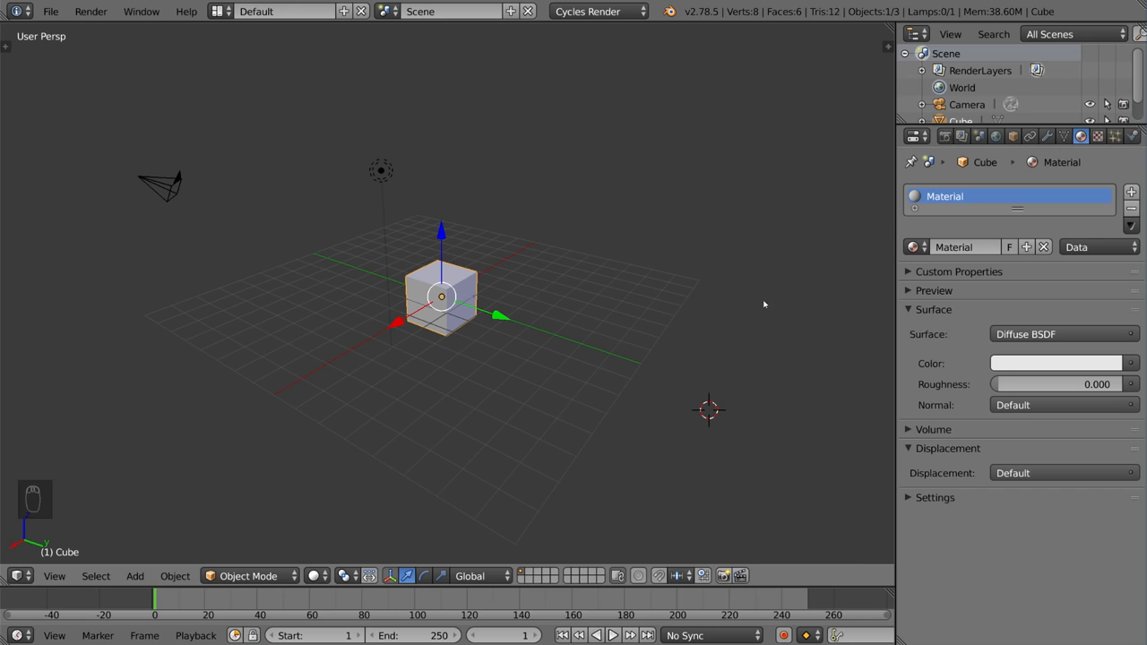
{"action": "left_click", "coordinate": [1057, 363]}
{"action": "left_click_drag", "start_coordinate": [1037, 178], "coordinate": [1067, 158]}
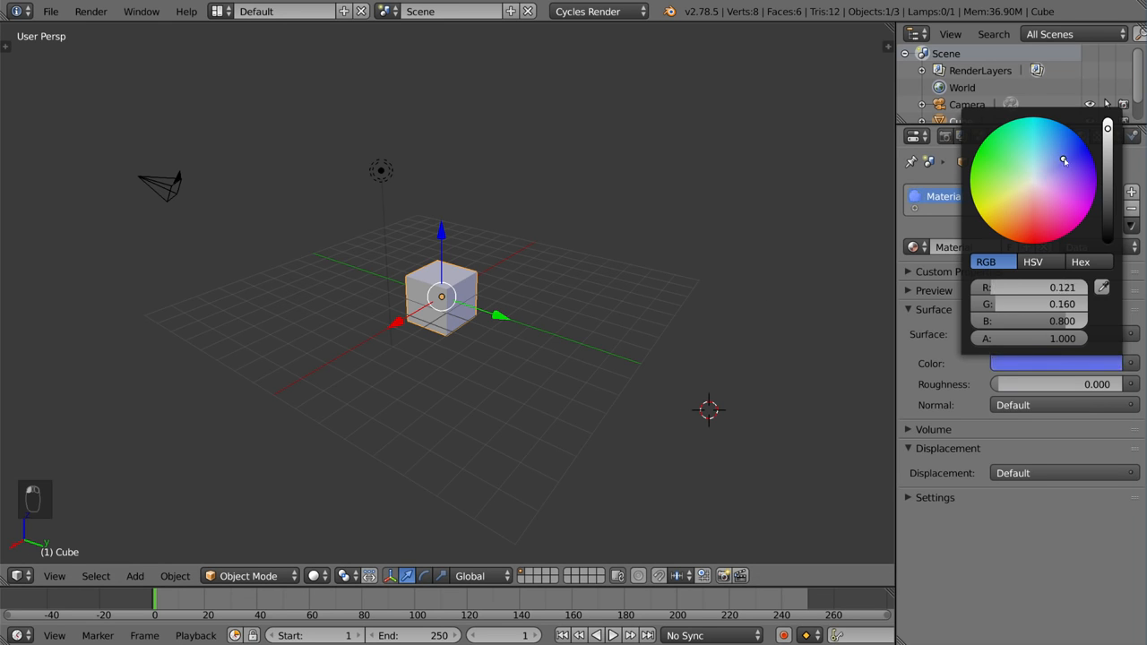
Step: Link an Image Texture to the material's diffuse color and inspect its texture settings
{"action": "left_click", "coordinate": [1131, 362]}
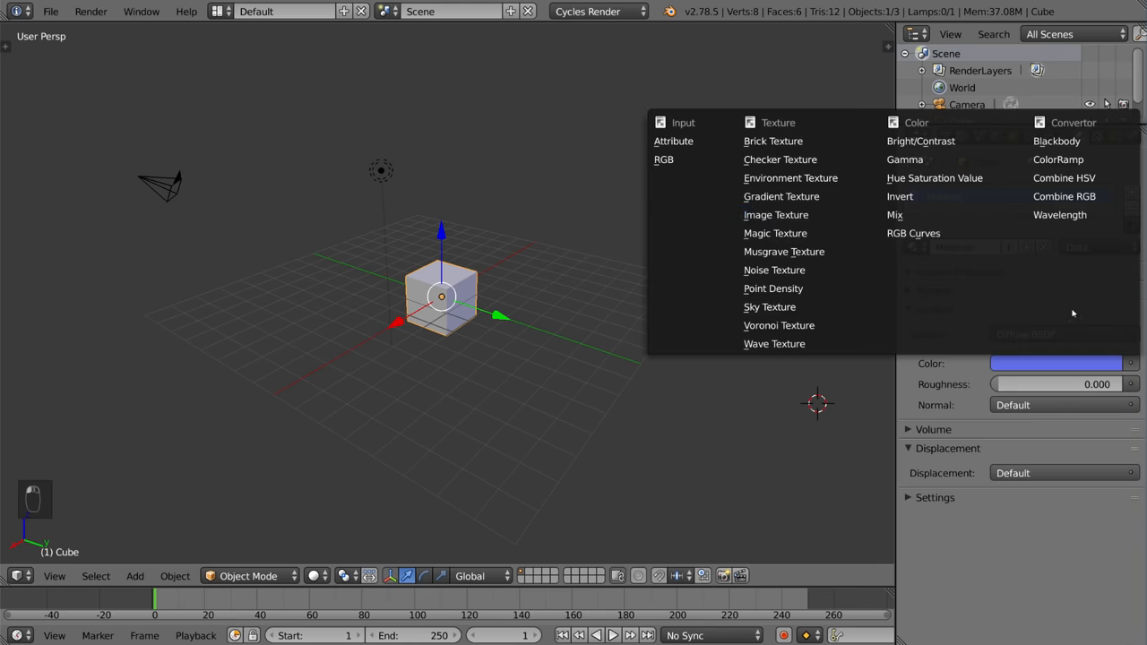
{"action": "left_click", "coordinate": [792, 217]}
{"action": "left_click", "coordinate": [1098, 137]}
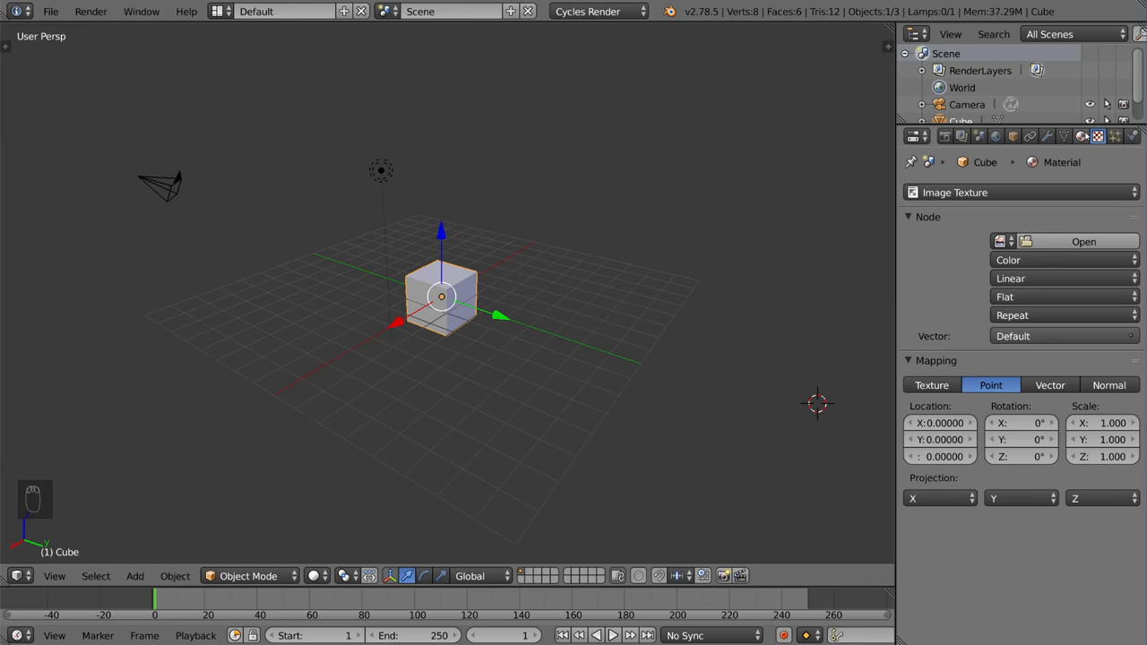
{"action": "left_click", "coordinate": [1081, 137]}
{"action": "left_click", "coordinate": [1098, 136]}
Step: Assign an Image Texture to the world's background color
{"action": "left_click", "coordinate": [1027, 193]}
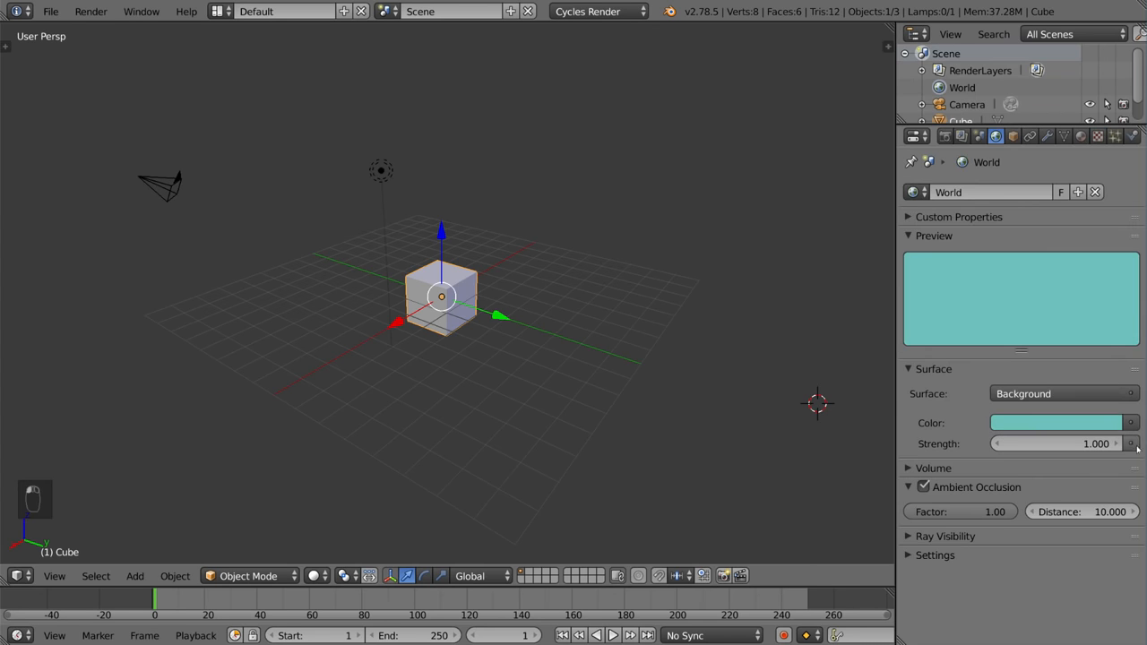
{"action": "left_click", "coordinate": [1131, 423]}
{"action": "left_click", "coordinate": [789, 273]}
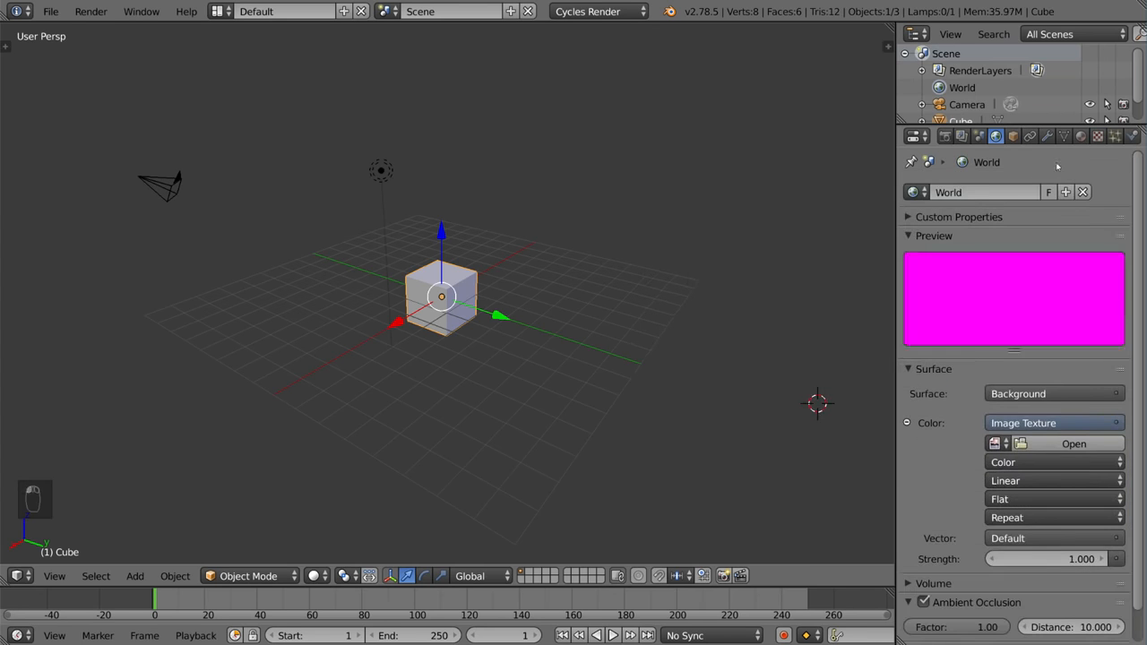
Step: Examine the selectable material, world and brush textures, choosing the world's Image Texture in the texture settings
{"action": "left_click", "coordinate": [1081, 136]}
{"action": "left_click", "coordinate": [1096, 136]}
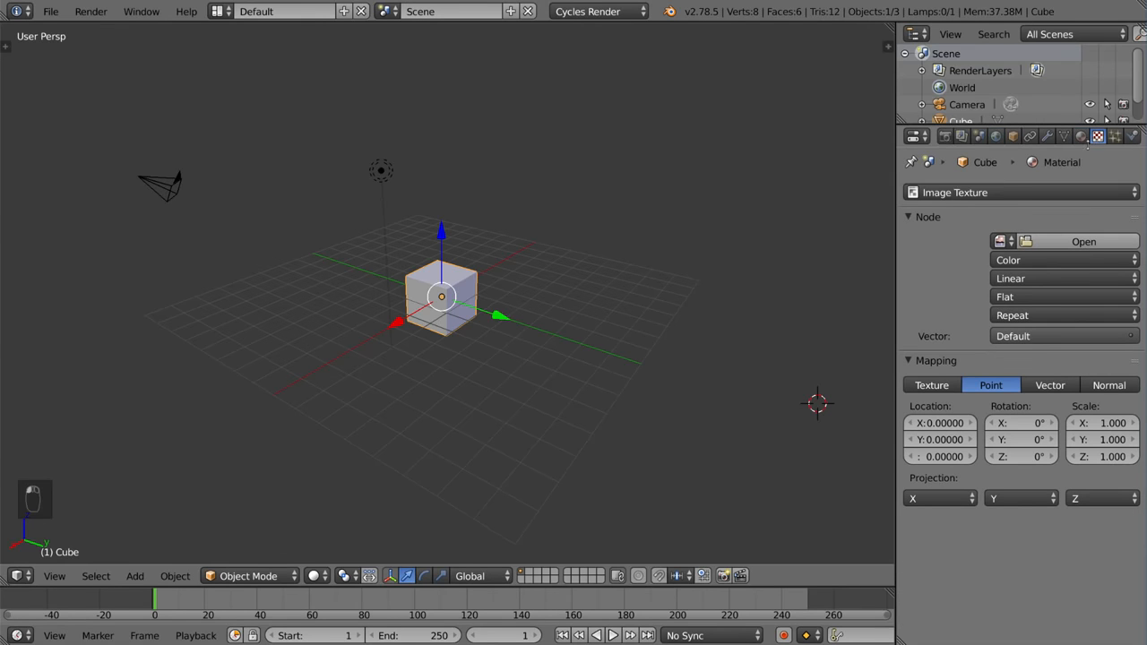
{"action": "left_click", "coordinate": [1017, 188]}
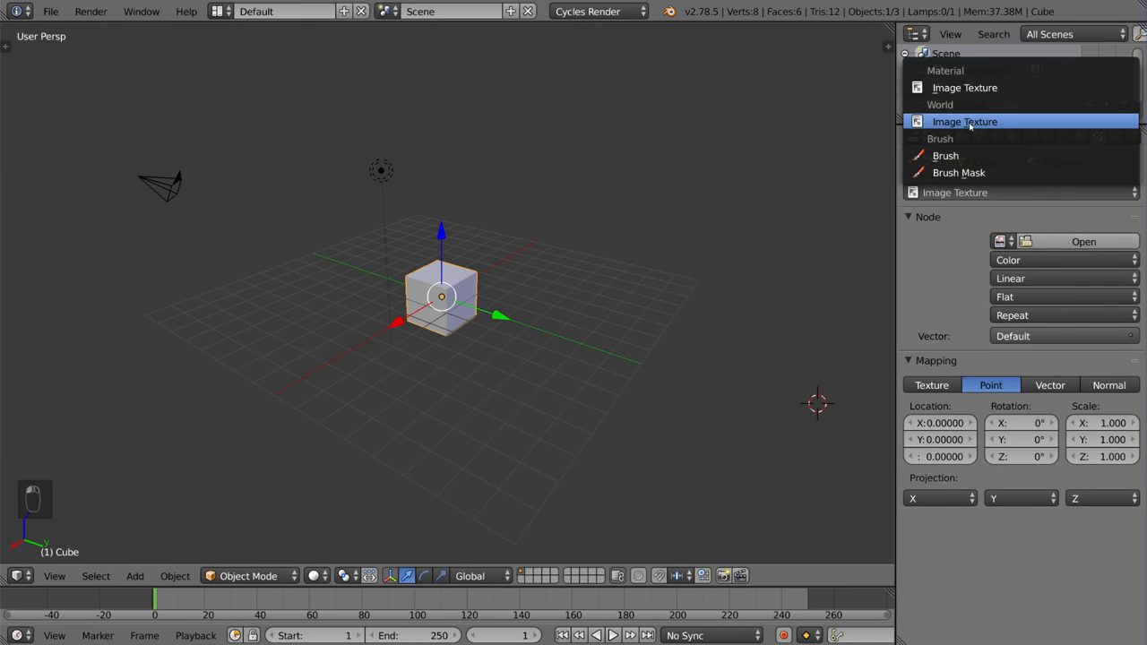
{"action": "left_click", "coordinate": [974, 122]}
{"action": "left_click", "coordinate": [994, 193]}
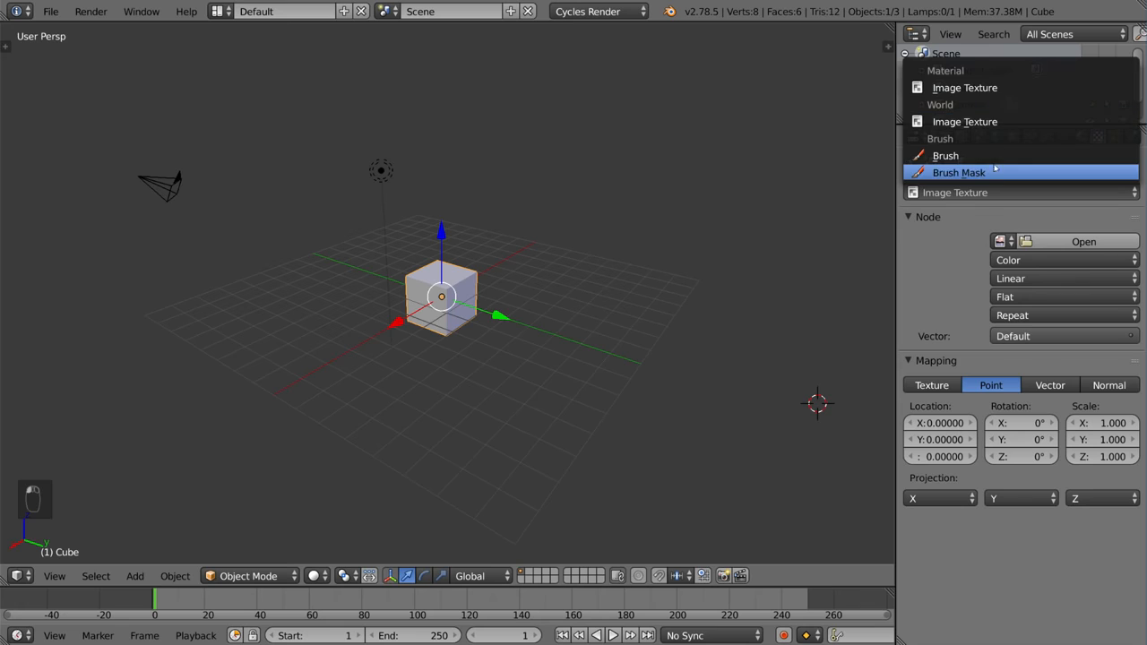
Step: Add a particle system to the cube
{"action": "left_click", "coordinate": [1115, 136]}
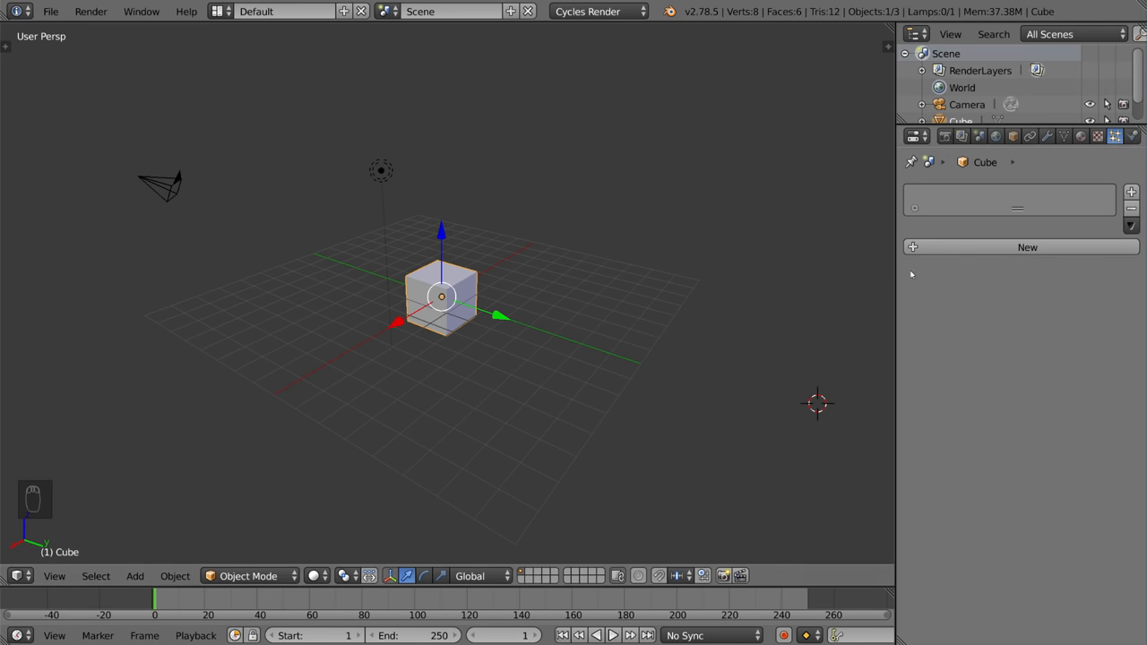
{"action": "left_click", "coordinate": [1038, 254]}
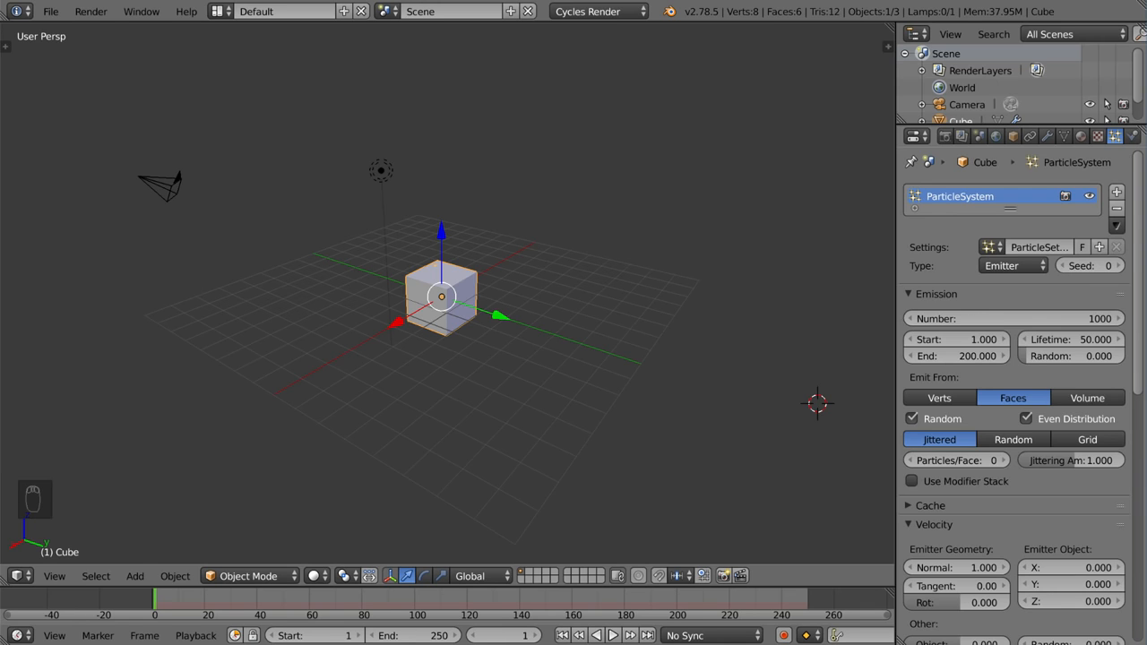
Step: Enable Cloth physics on the cube and look through its cache and collision settings
{"action": "left_click", "coordinate": [1131, 135]}
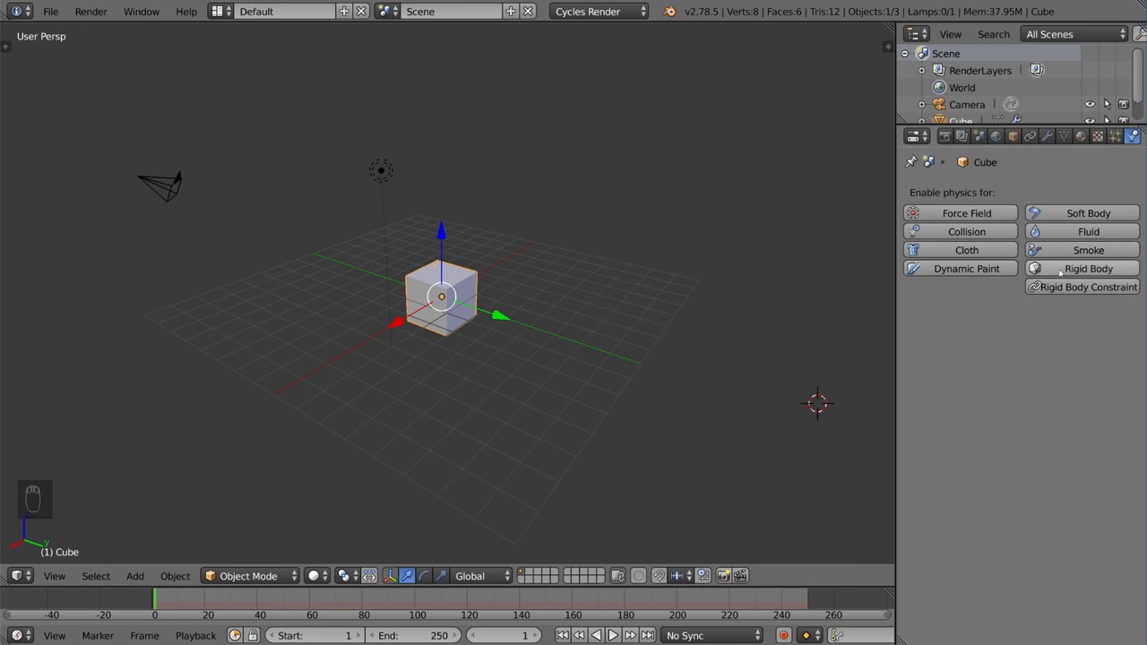
{"action": "left_click", "coordinate": [966, 251]}
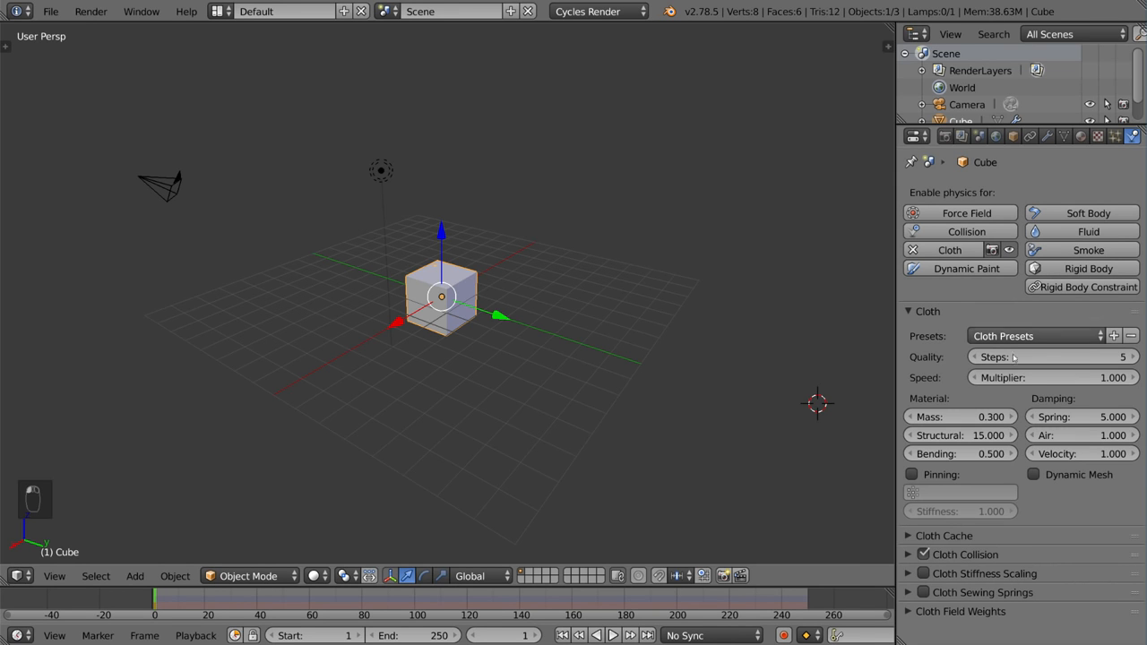
{"action": "left_click", "coordinate": [971, 537]}
{"action": "scroll", "coordinate": [973, 537], "scroll_direction": "down", "scroll_amount": 6}
{"action": "scroll", "coordinate": [985, 529], "scroll_direction": "up", "scroll_amount": 5}
{"action": "left_click", "coordinate": [979, 520]}
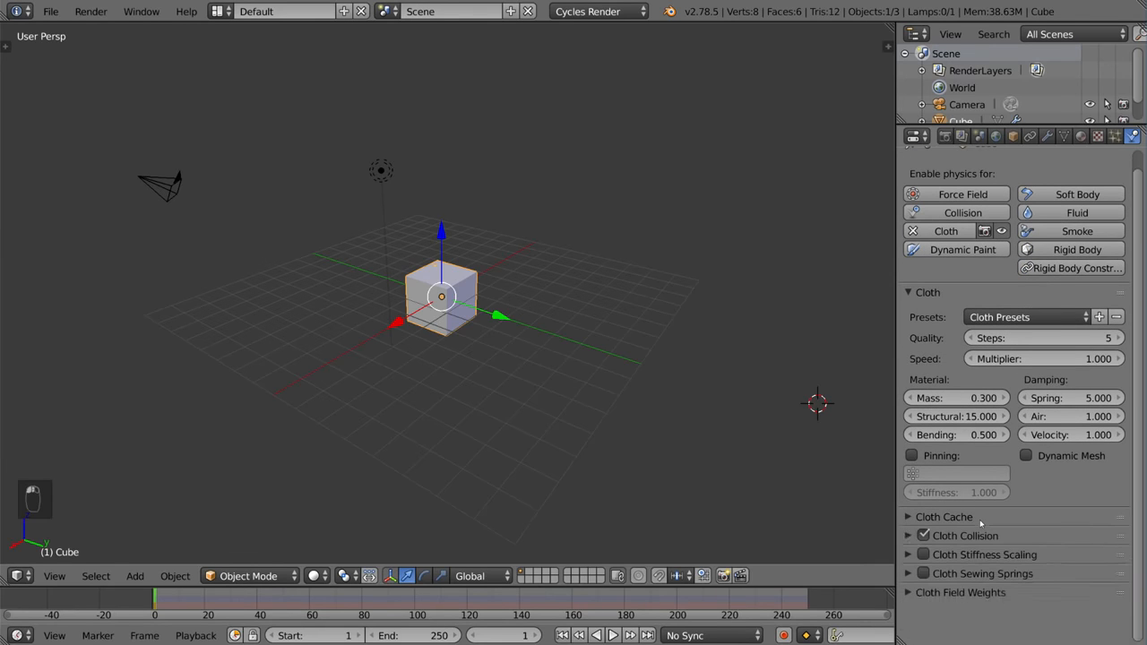
{"action": "left_click", "coordinate": [978, 535]}
{"action": "left_click", "coordinate": [979, 535]}
{"action": "scroll", "coordinate": [1038, 433], "scroll_direction": "up", "scroll_amount": 1}
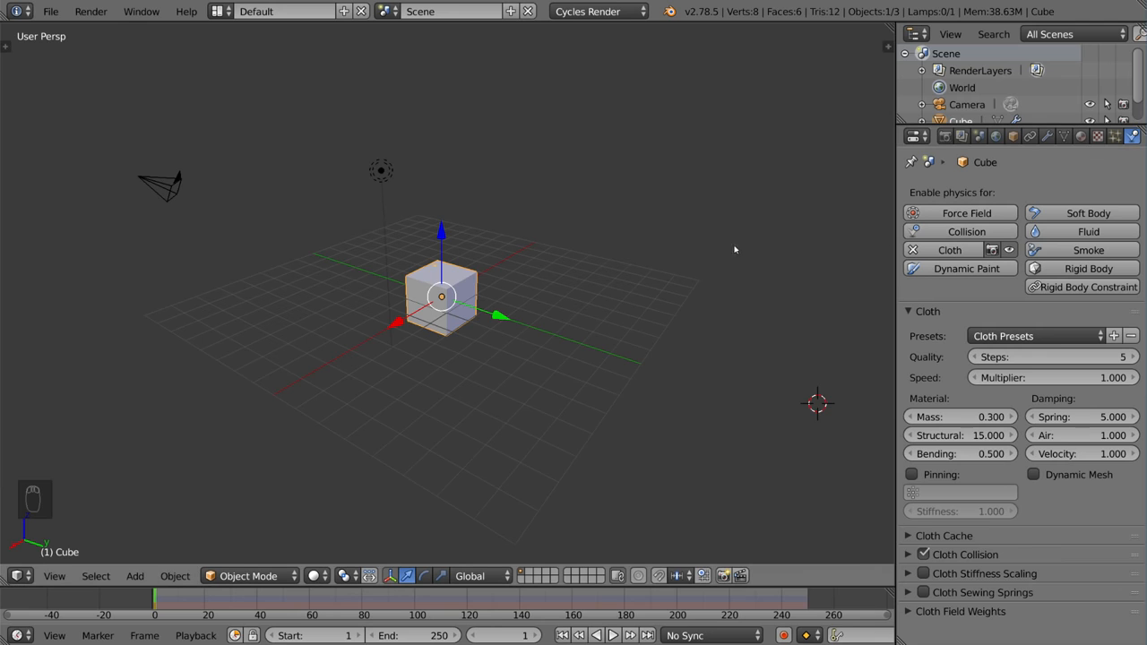
Step: Show the 3D viewport's tool shelf and properties sidebar, toggling each one off and on
{"action": "key", "text": "t"}
{"action": "key", "text": "n"}
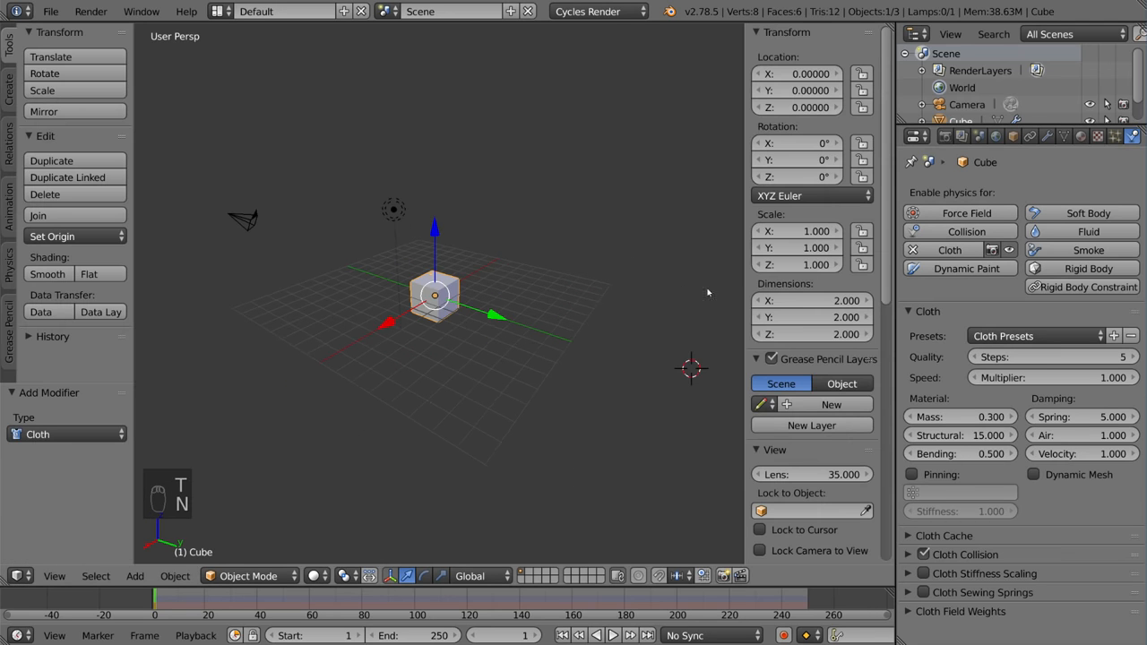
{"action": "scroll", "coordinate": [792, 434], "scroll_direction": "down", "scroll_amount": 2}
{"action": "scroll", "coordinate": [792, 432], "scroll_direction": "up", "scroll_amount": 2}
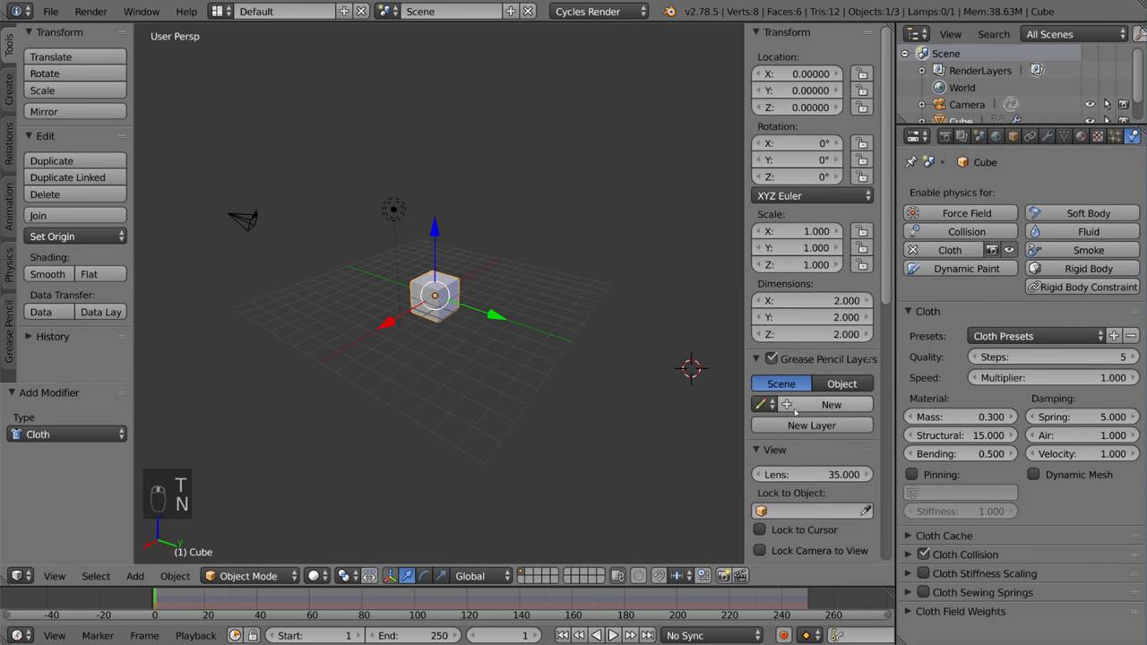
{"action": "key", "text": "t"}
{"action": "key", "text": "n"}
{"action": "key", "text": "t"}
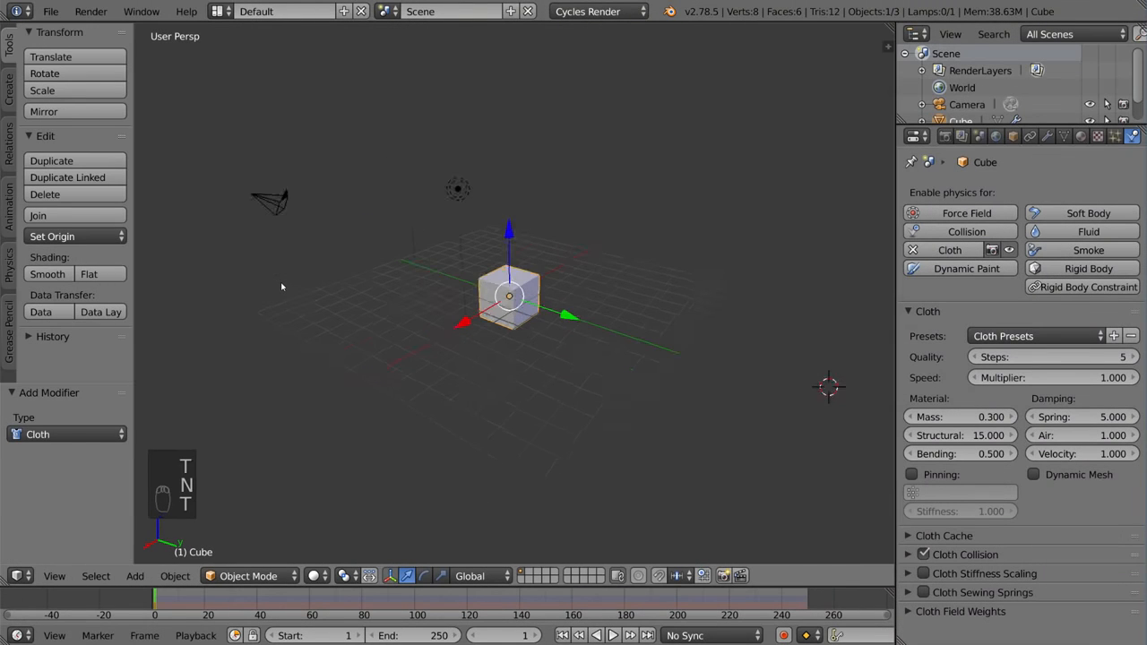
{"action": "key", "text": "n"}
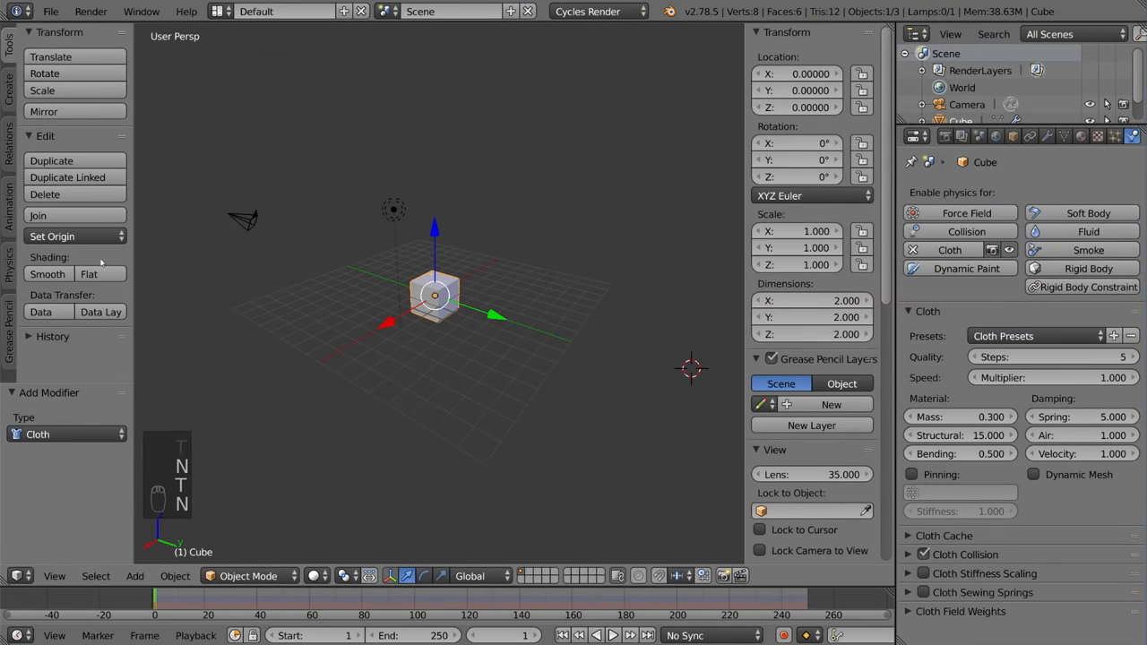
{"action": "key", "text": "t"}
{"action": "key", "text": "t"}
{"action": "key", "text": "n"}
{"action": "key", "text": "n"}
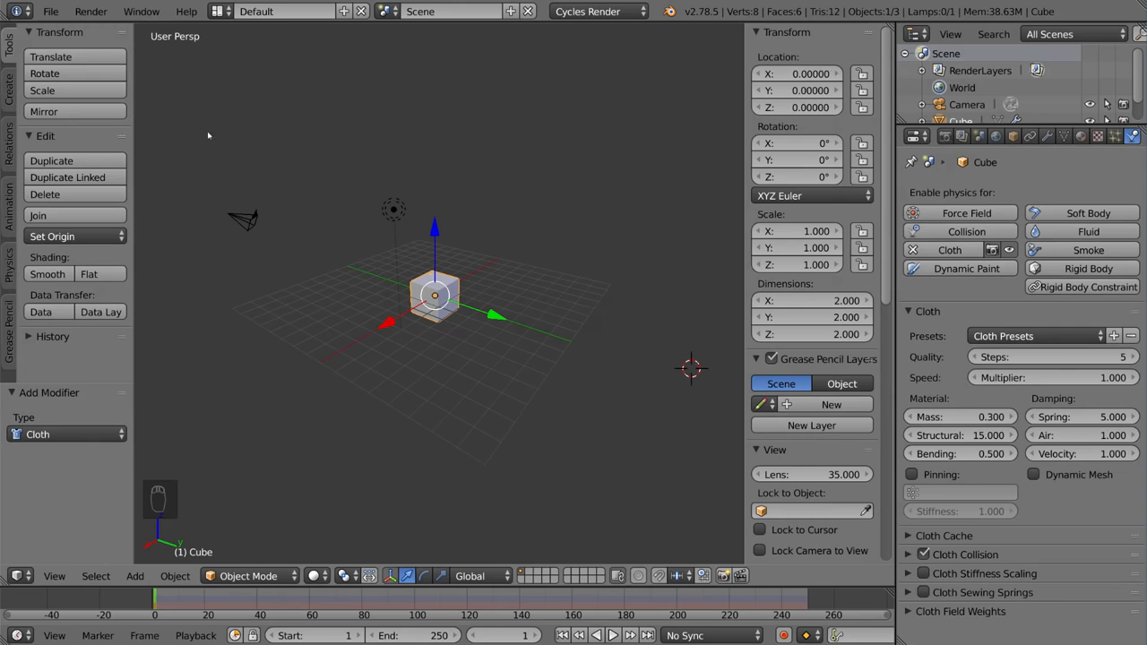
Step: Examine the tool shelf's Create, Relations, Animation, Physics and Grease Pencil tools, and hide the shelf
{"action": "left_click", "coordinate": [10, 98]}
{"action": "scroll", "coordinate": [67, 164], "scroll_direction": "down", "scroll_amount": 3}
{"action": "scroll", "coordinate": [67, 163], "scroll_direction": "down", "scroll_amount": 5}
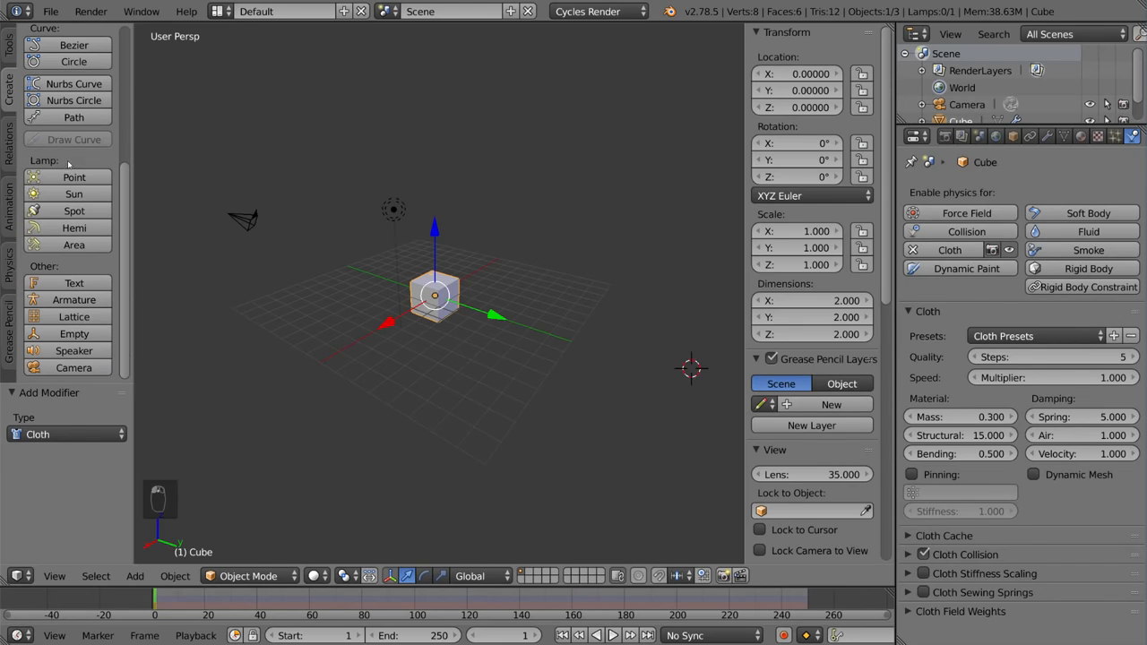
{"action": "left_click", "coordinate": [10, 143]}
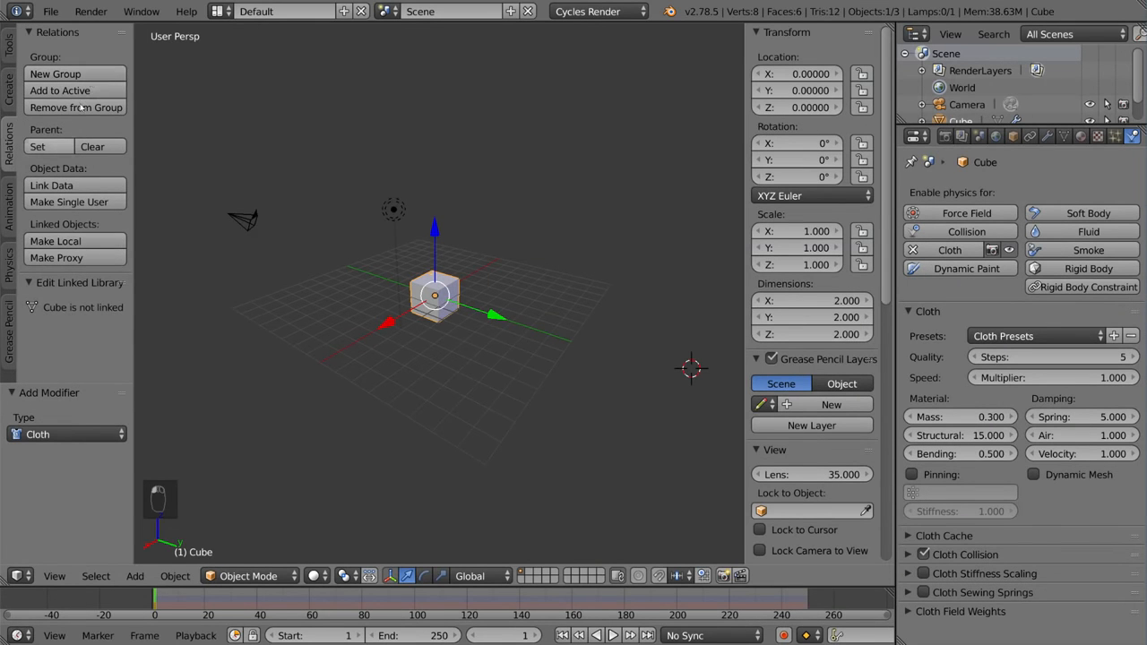
{"action": "left_click", "coordinate": [11, 206]}
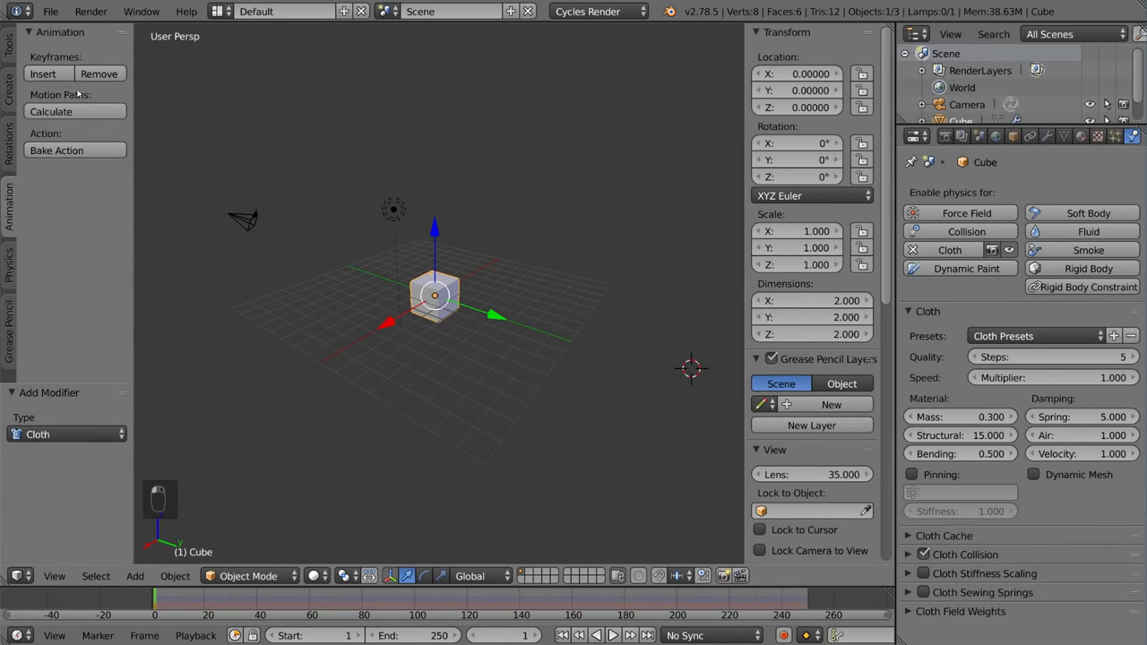
{"action": "left_click", "coordinate": [11, 261]}
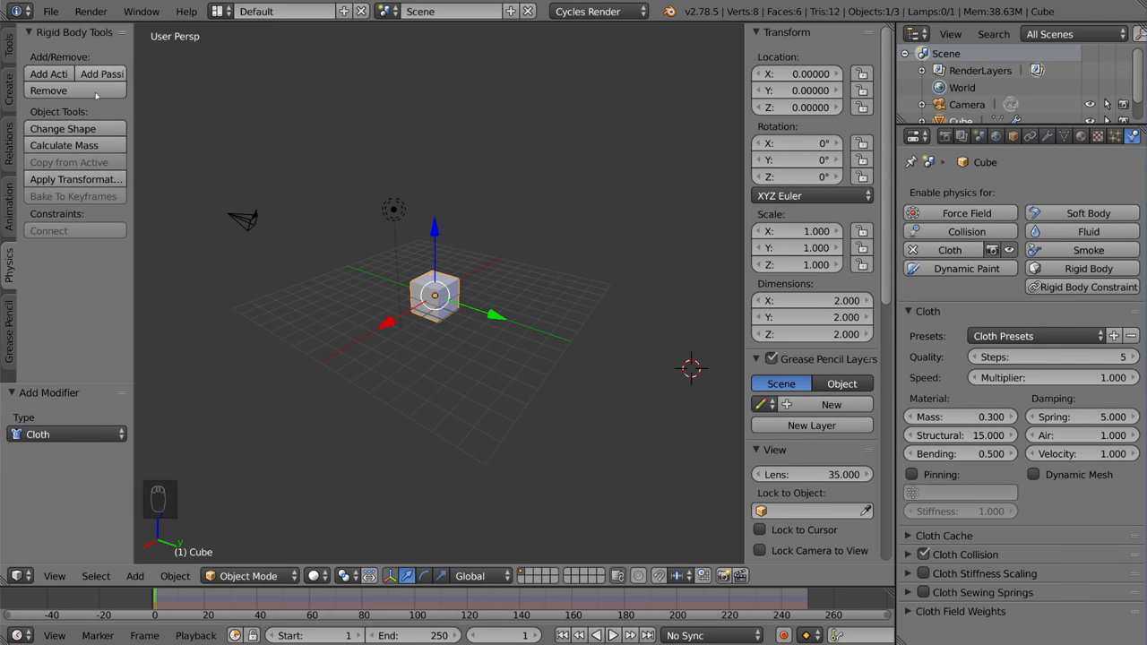
{"action": "left_click", "coordinate": [11, 331]}
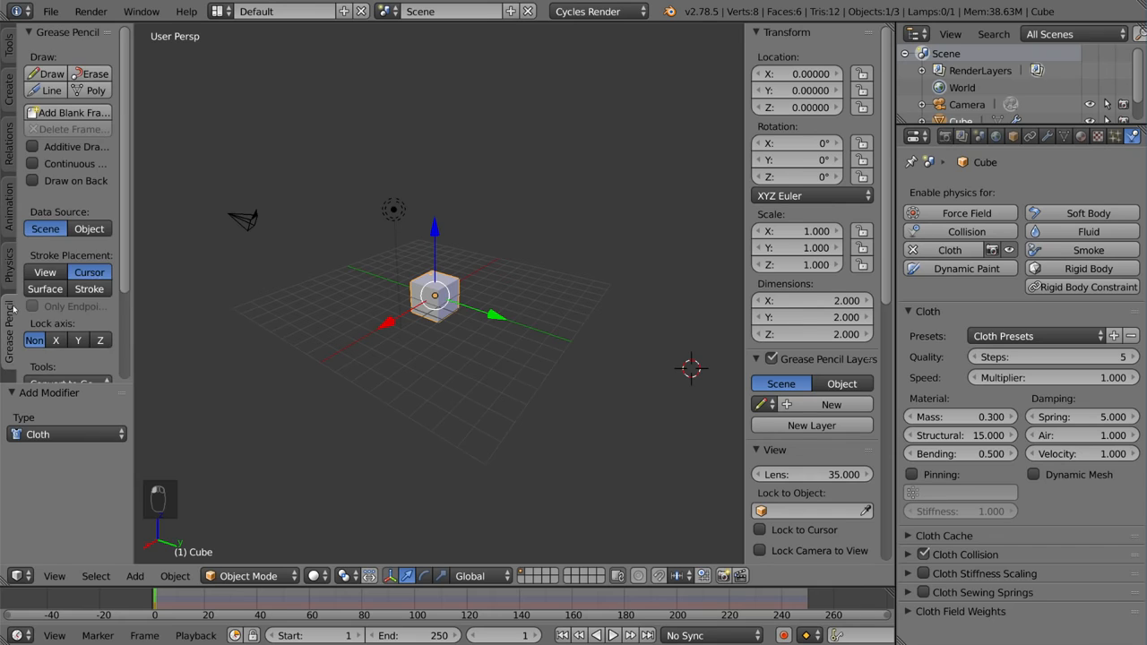
{"action": "scroll", "coordinate": [88, 93], "scroll_direction": "down", "scroll_amount": 4}
{"action": "scroll", "coordinate": [86, 91], "scroll_direction": "up", "scroll_amount": 4}
{"action": "key", "text": "t"}
Step: Try shifting the cube's X location numerically and reset it to 0
{"action": "scroll", "coordinate": [806, 179], "scroll_direction": "down", "scroll_amount": 3}
{"action": "scroll", "coordinate": [806, 180], "scroll_direction": "up", "scroll_amount": 3}
{"action": "mouse_move", "coordinate": [799, 75]}
{"action": "left_mouse_down"}
{"action": "mouse_move", "coordinate": [830, 76]}
{"action": "mouse_move", "coordinate": [809, 75]}
{"action": "left_mouse_up"}
{"action": "left_click", "coordinate": [800, 75]}
{"action": "type", "text": "0"}
{"action": "key", "text": "Return"}
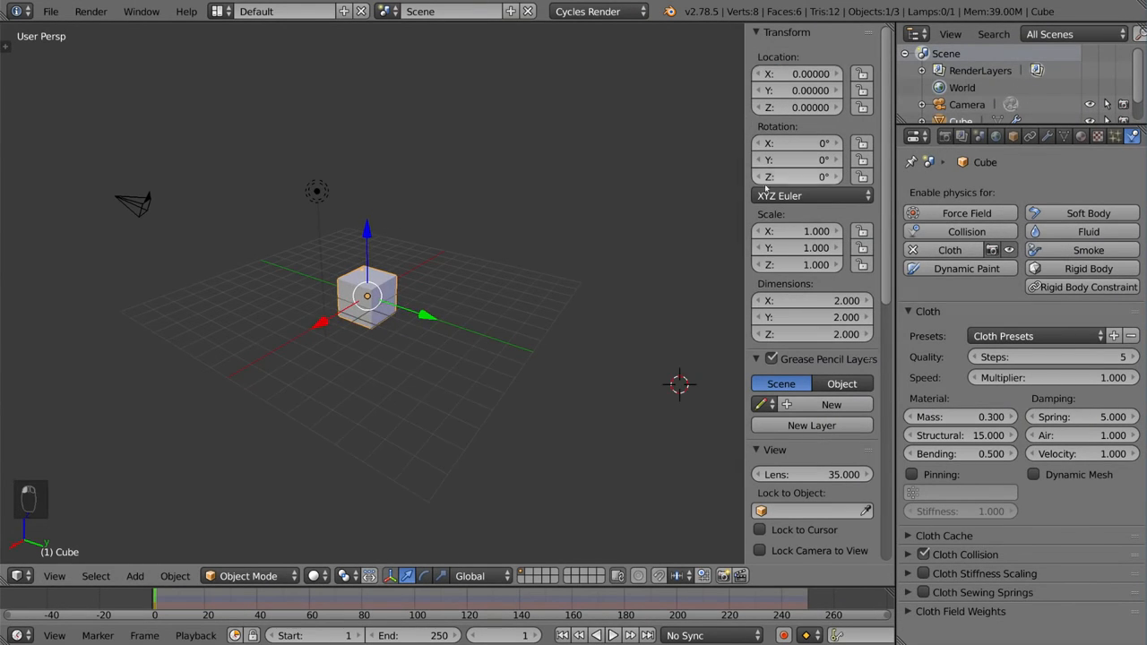
Step: Examine the sidebar's view, 3D cursor, item and display settings, toggling Only Render on and off
{"action": "scroll", "coordinate": [825, 245], "scroll_direction": "down", "scroll_amount": 3}
{"action": "left_click_drag", "start_coordinate": [825, 244], "coordinate": [820, 243]}
{"action": "left_click", "coordinate": [820, 243]}
{"action": "key", "text": "Return"}
{"action": "scroll", "coordinate": [824, 341], "scroll_direction": "down", "scroll_amount": 8}
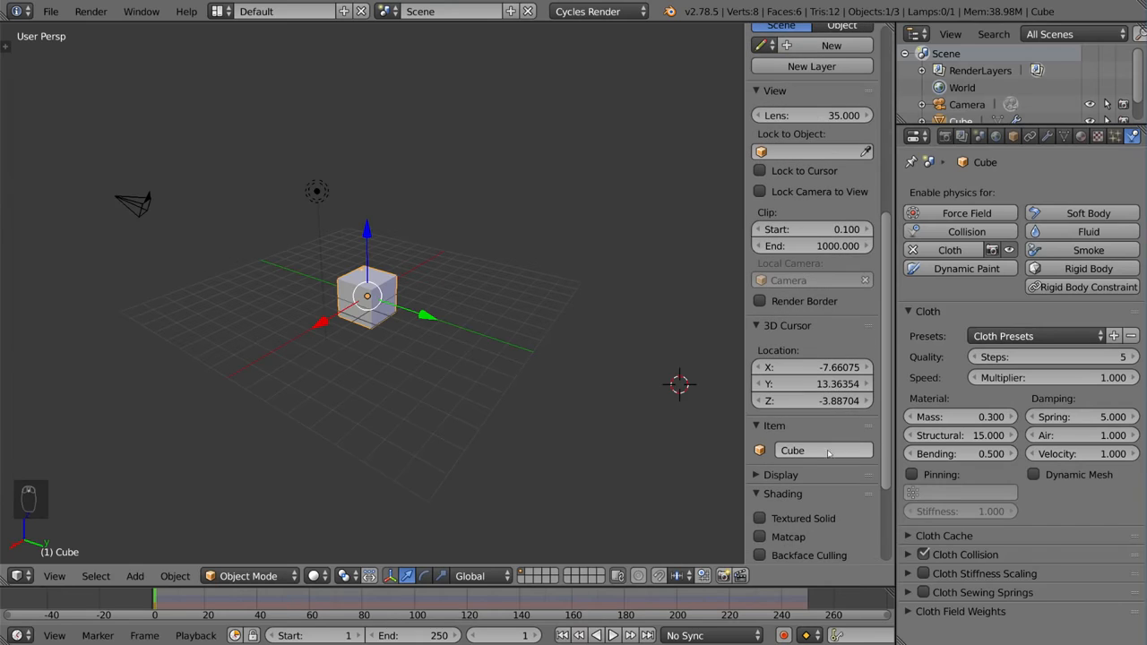
{"action": "scroll", "coordinate": [825, 447], "scroll_direction": "down", "scroll_amount": 6}
{"action": "left_click", "coordinate": [826, 364]}
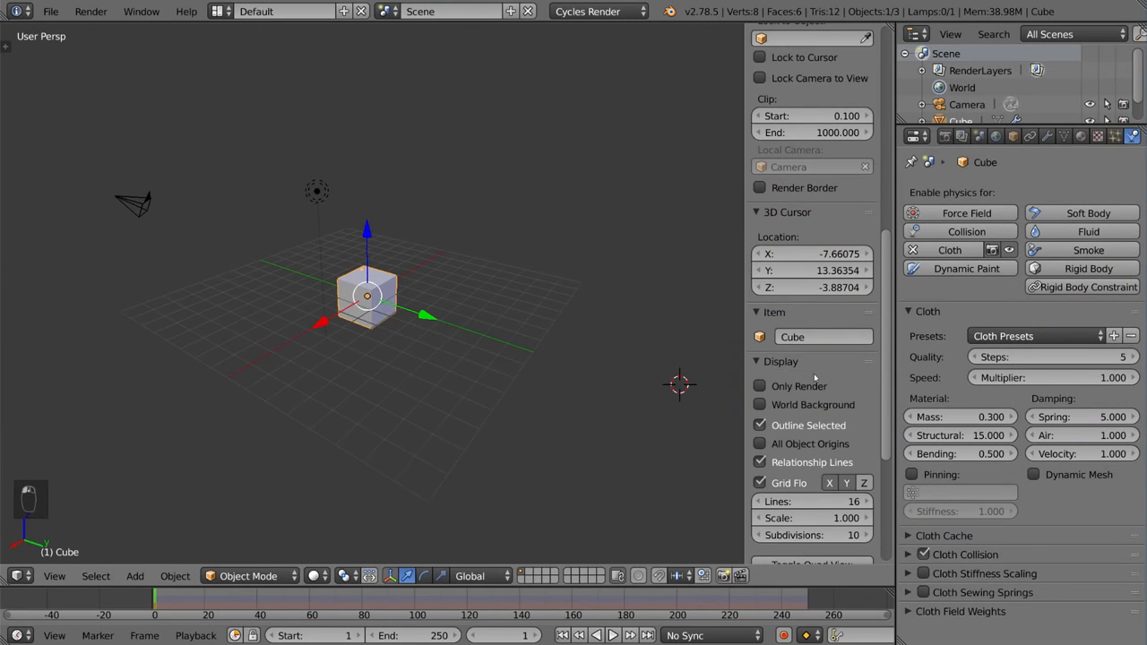
{"action": "scroll", "coordinate": [827, 372], "scroll_direction": "down", "scroll_amount": 2}
{"action": "left_click", "coordinate": [797, 348]}
{"action": "left_click", "coordinate": [797, 349]}
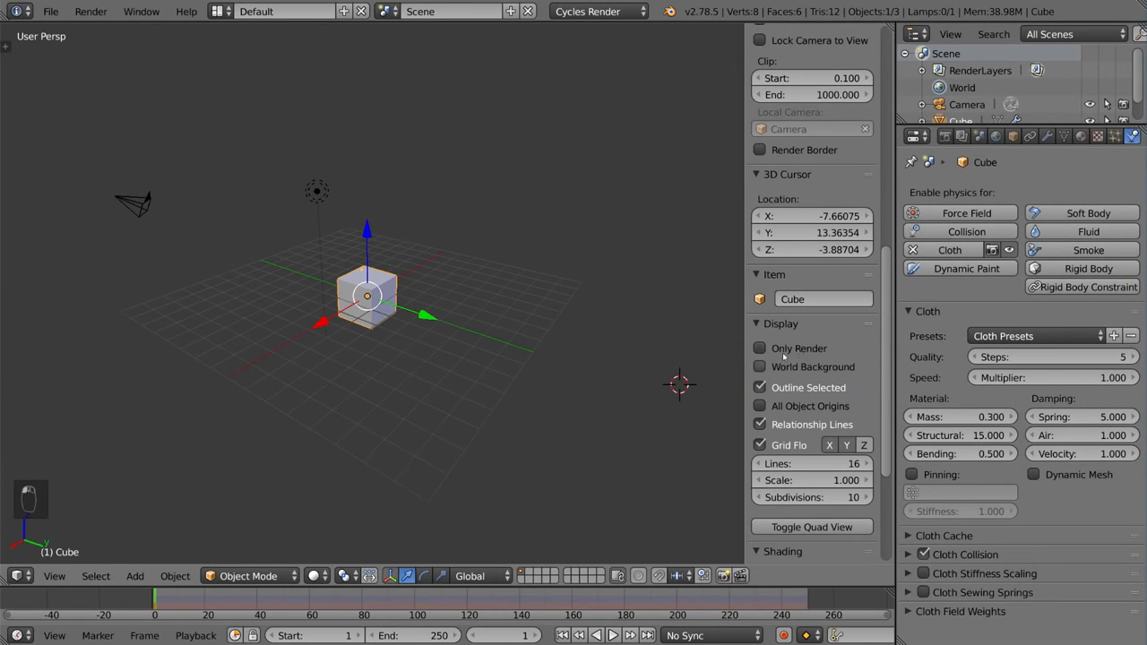
Step: Examine the sidebar's shading settings, expand Background Images and add an empty image slot
{"action": "scroll", "coordinate": [781, 385], "scroll_direction": "down", "scroll_amount": 10}
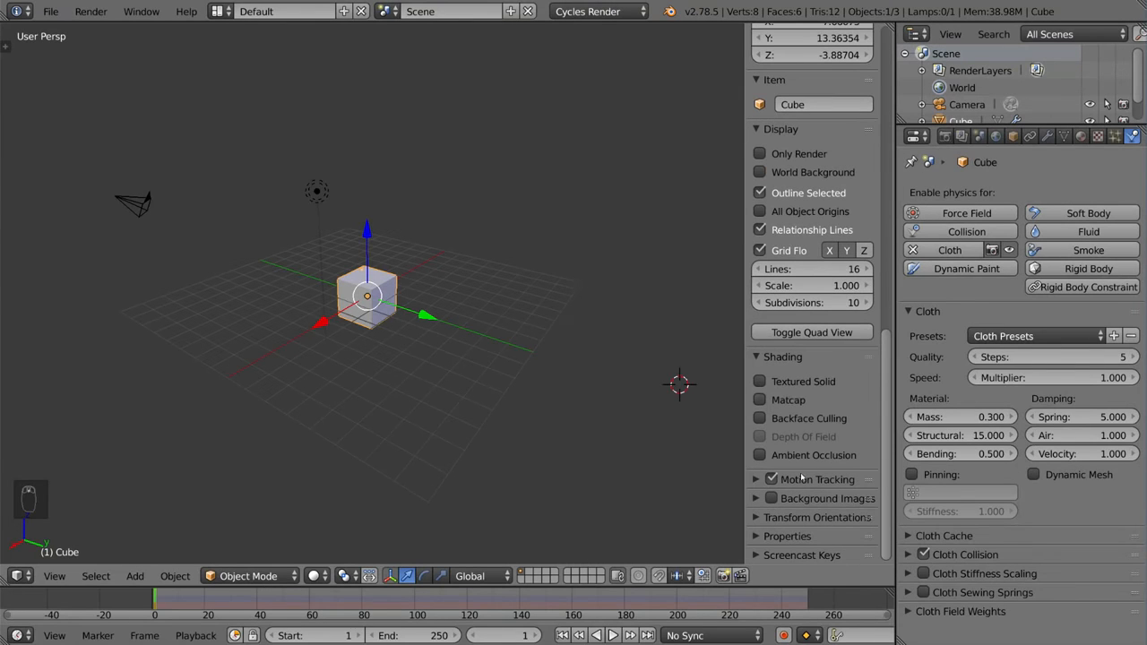
{"action": "left_click", "coordinate": [817, 500]}
{"action": "scroll", "coordinate": [789, 484], "scroll_direction": "down", "scroll_amount": 2}
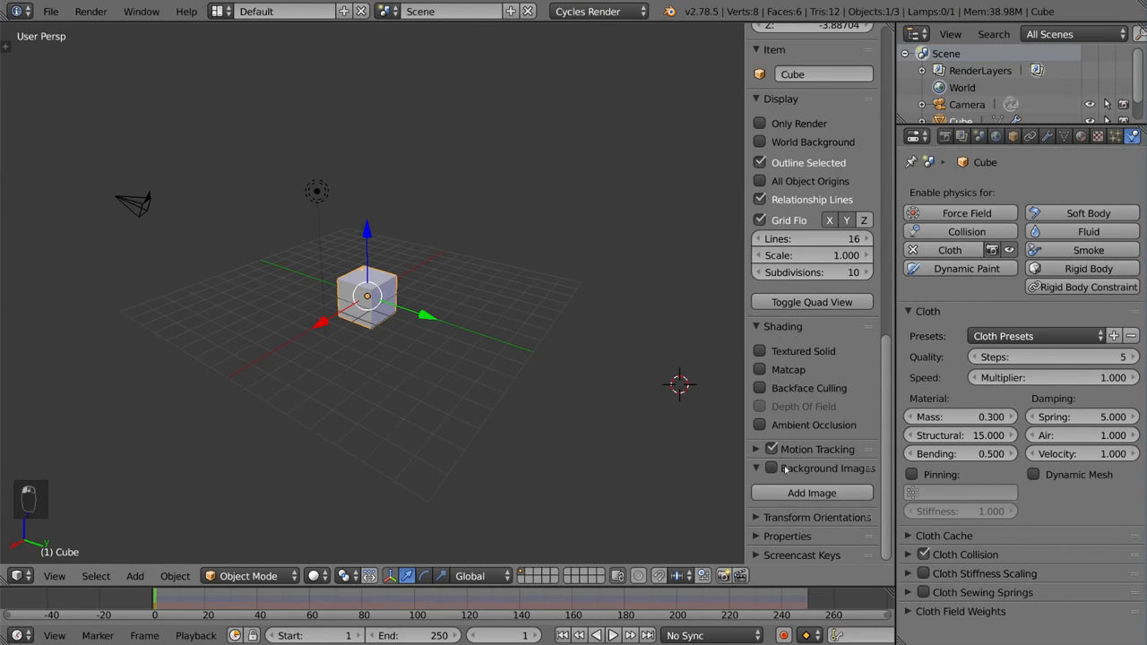
{"action": "left_click", "coordinate": [797, 492]}
{"action": "scroll", "coordinate": [811, 486], "scroll_direction": "down", "scroll_amount": 5}
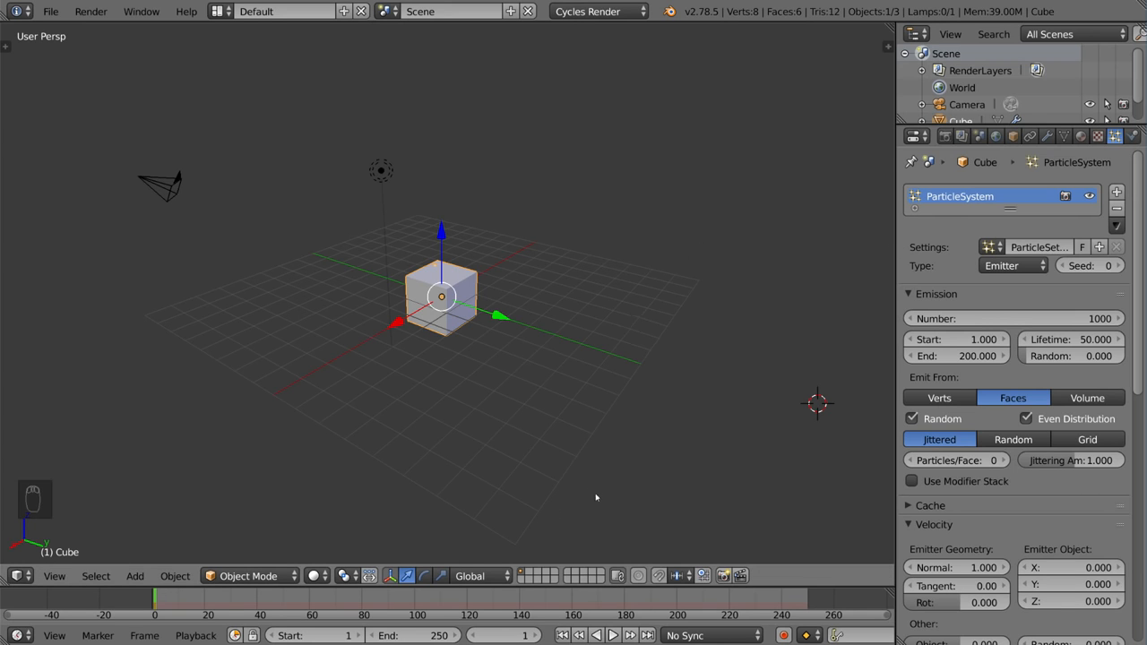
Step: Pan along the timeline, play the cube's particle animation and stop it
{"action": "middle_click_drag", "start_coordinate": [451, 598], "coordinate": [539, 600]}
{"action": "middle_click_drag", "start_coordinate": [419, 606], "coordinate": [365, 606]}
{"action": "key", "text": "alt+a"}
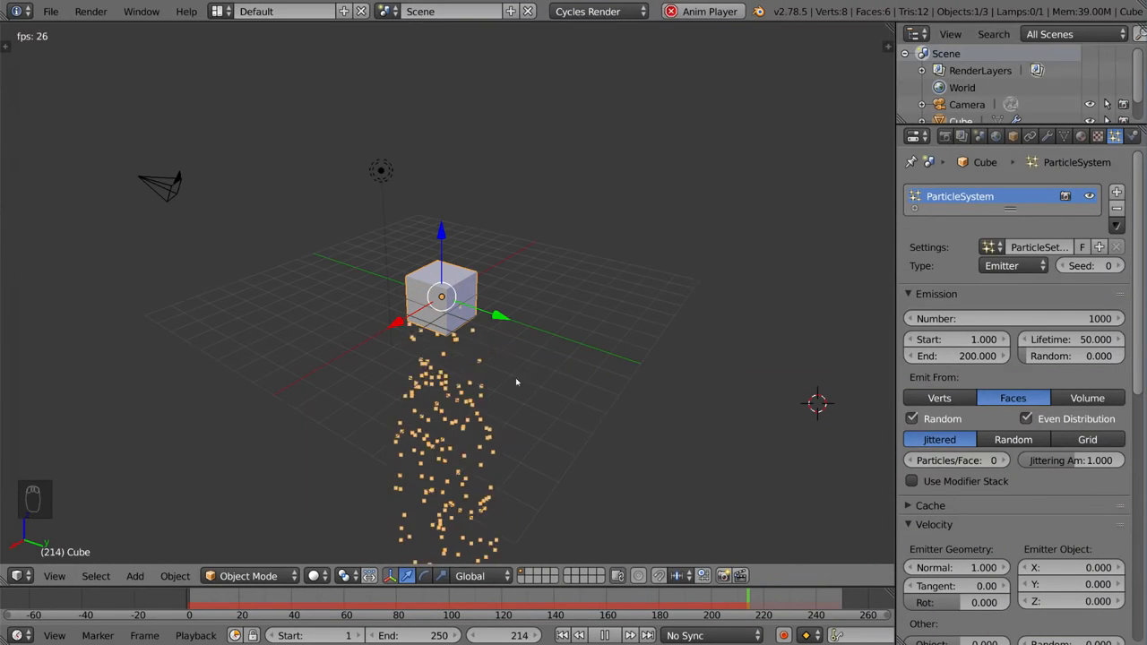
{"action": "key", "text": "alt+a"}
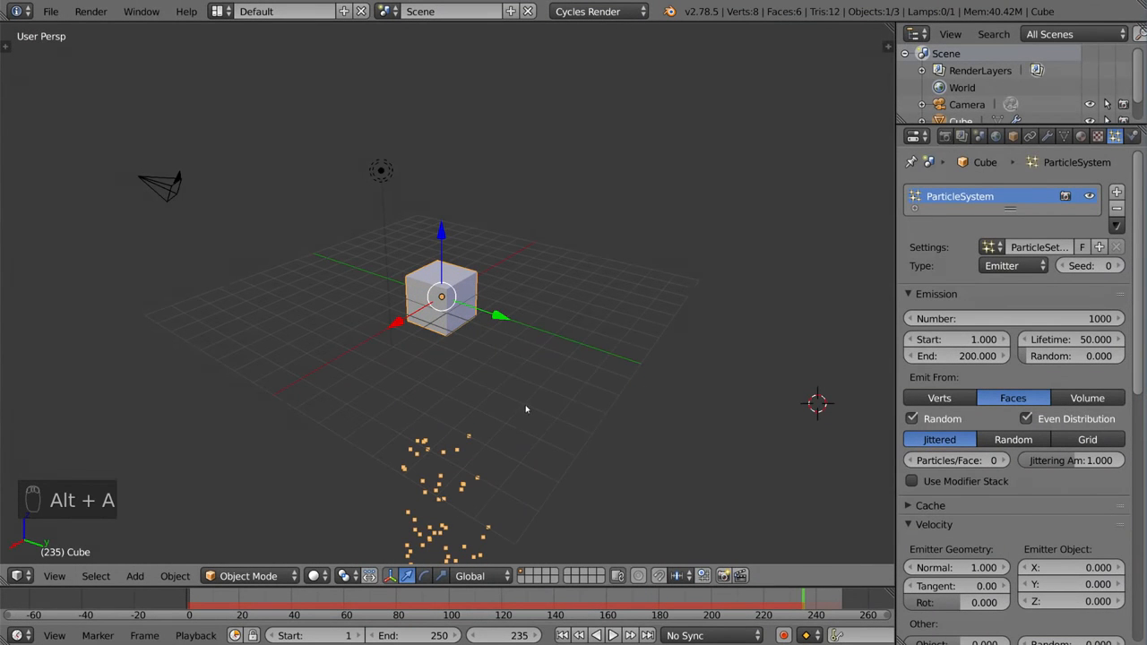
Step: Scrub back through the timeline, jump to the first and last frames, and play the animation again
{"action": "left_click_drag", "start_coordinate": [780, 599], "coordinate": [370, 602]}
{"action": "key", "text": "shift+Left"}
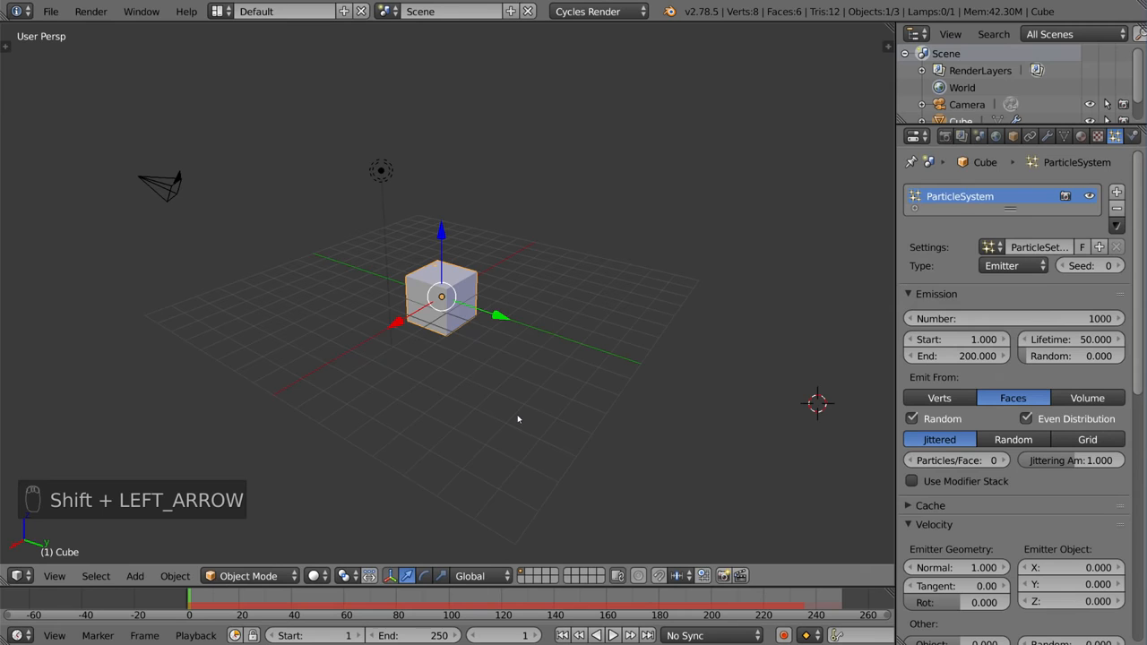
{"action": "key", "text": "shift+Right"}
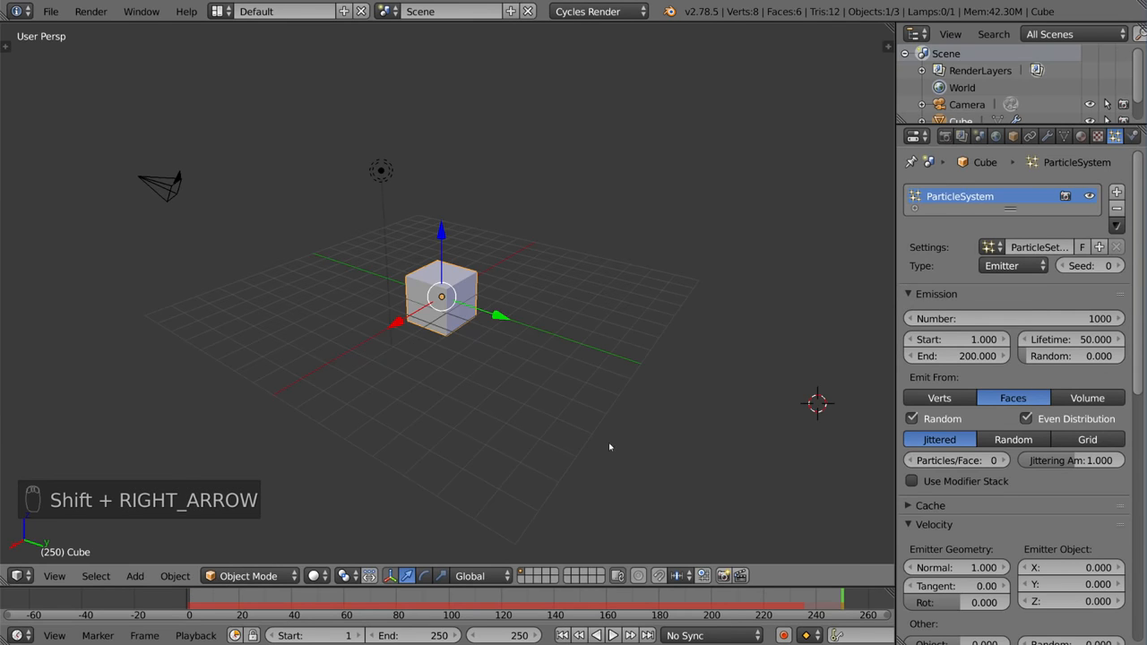
{"action": "key", "text": "alt+a"}
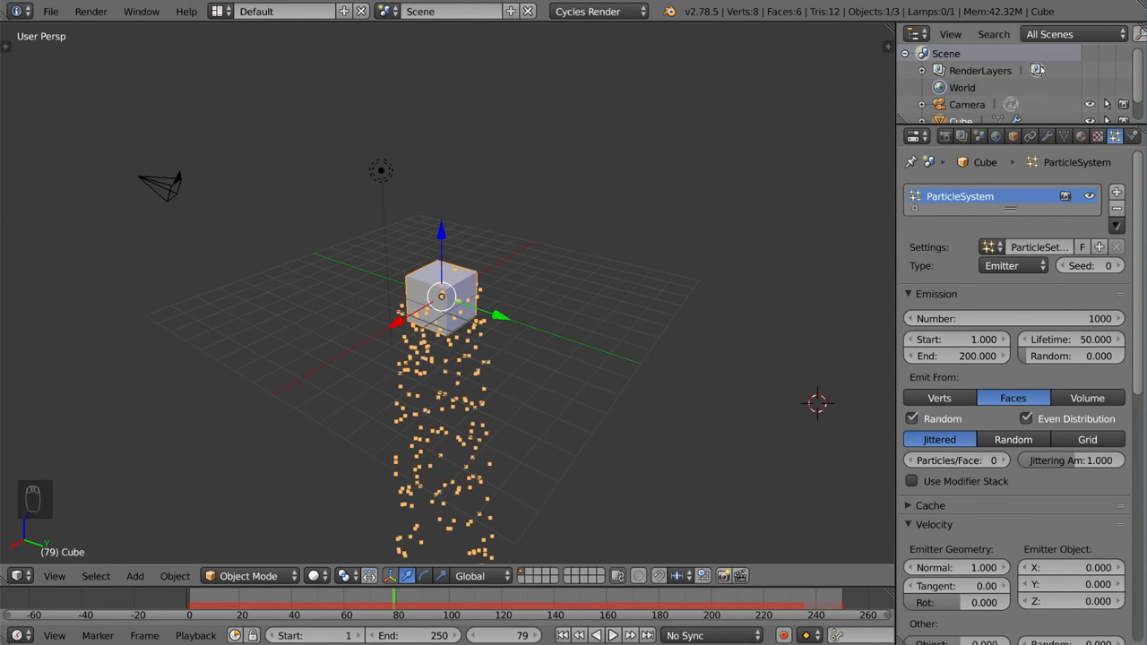
Step: Examine the outliner's scene hierarchy, expanding and collapsing the Cube and RenderLayers entries
{"action": "scroll", "coordinate": [1051, 82], "scroll_direction": "down", "scroll_amount": 2}
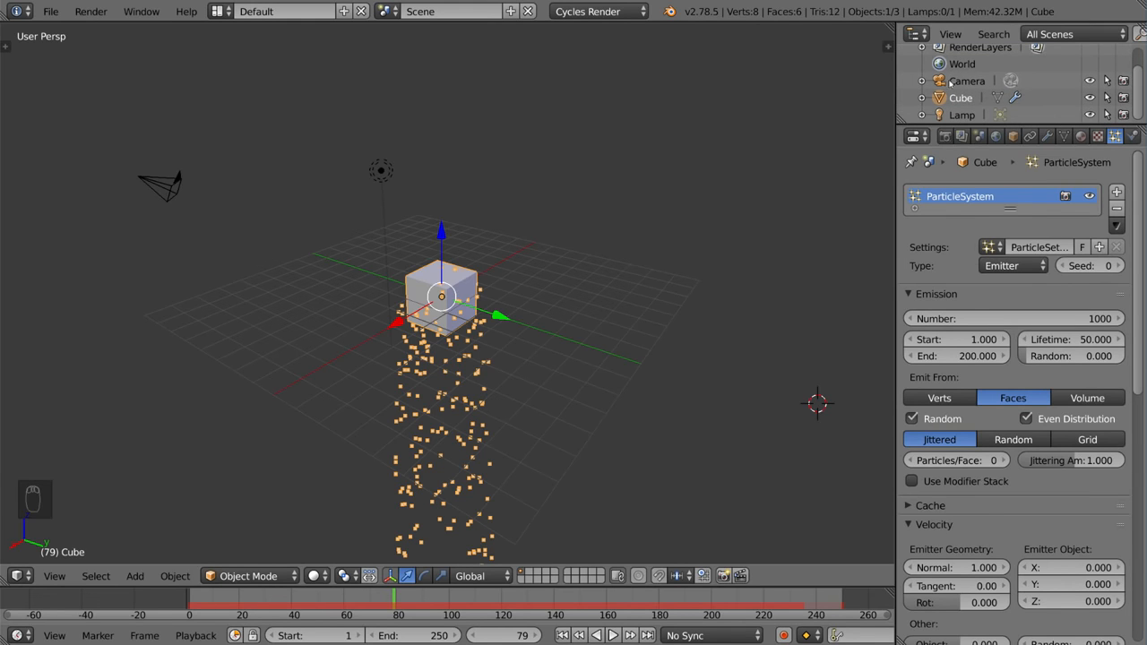
{"action": "left_click", "coordinate": [922, 98]}
{"action": "scroll", "coordinate": [944, 84], "scroll_direction": "up", "scroll_amount": 3}
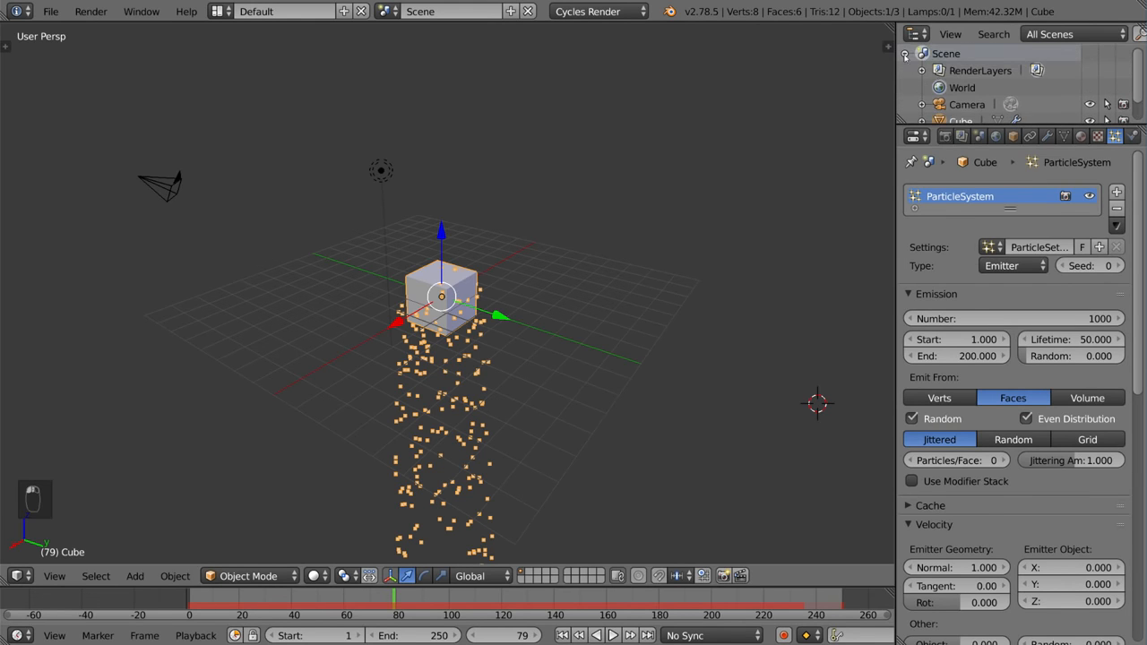
{"action": "left_click", "coordinate": [922, 70]}
{"action": "left_click", "coordinate": [922, 70]}
Step: Select the camera, cube and lamp in turn through the outliner, finishing with the camera selected
{"action": "scroll", "coordinate": [986, 95], "scroll_direction": "down", "scroll_amount": 1}
{"action": "left_click", "coordinate": [948, 82]}
{"action": "left_click", "coordinate": [964, 94]}
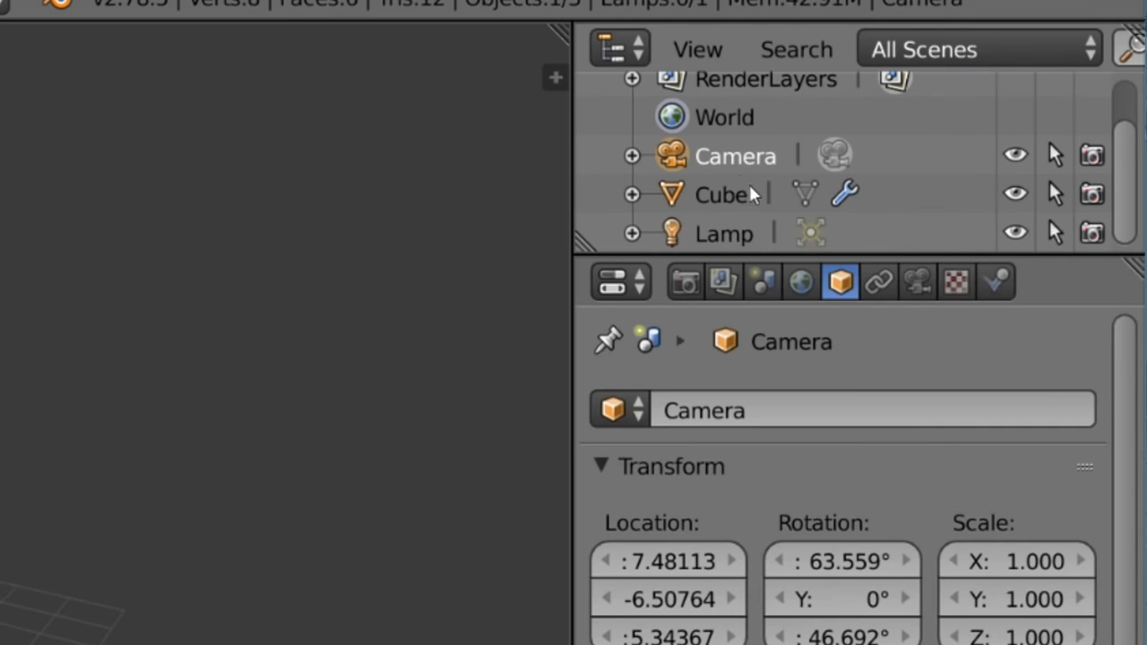
{"action": "left_click", "coordinate": [736, 235]}
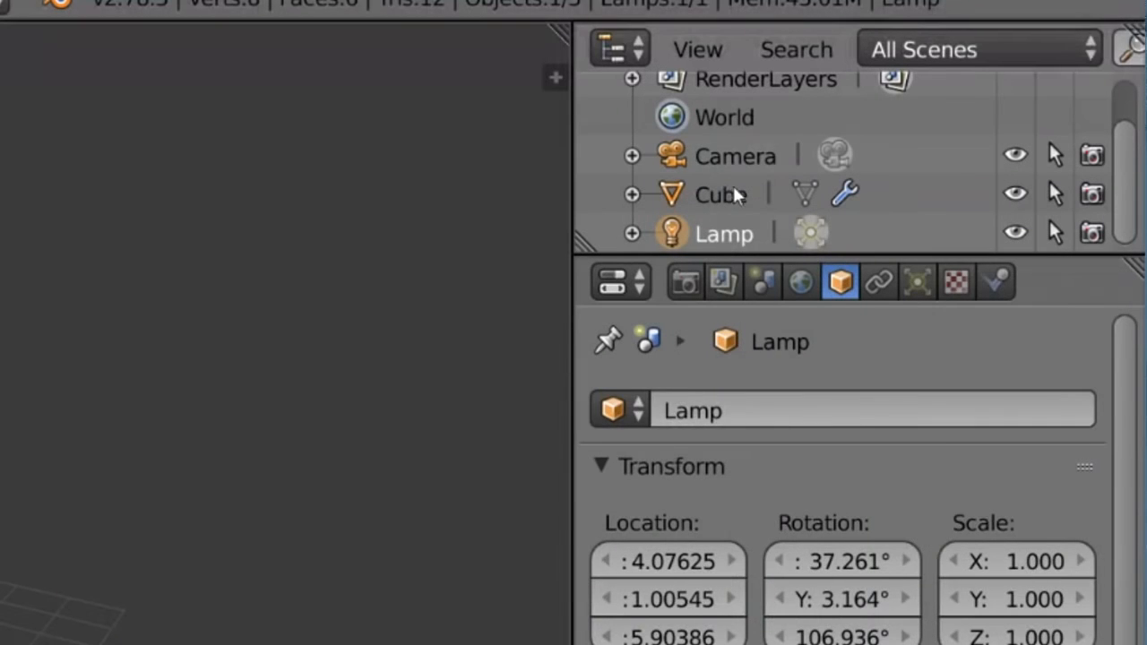
{"action": "left_click", "coordinate": [737, 162]}
{"action": "left_click", "coordinate": [731, 197]}
{"action": "left_click", "coordinate": [729, 231]}
{"action": "left_click", "coordinate": [733, 199]}
{"action": "left_click", "coordinate": [748, 170]}
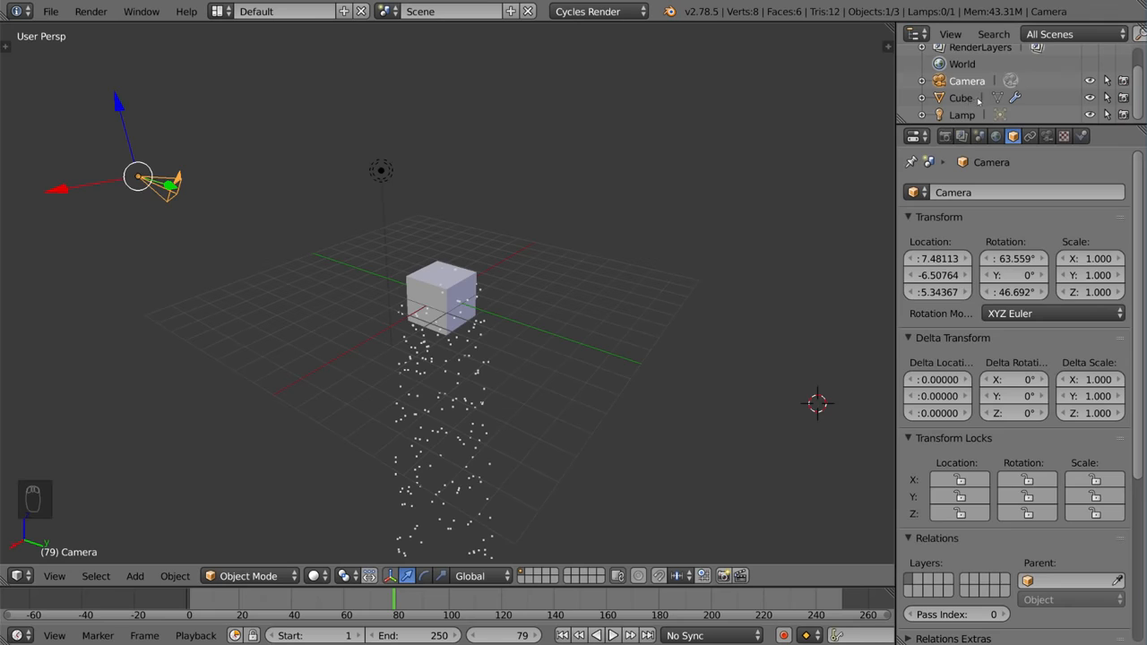
{"action": "left_click", "coordinate": [744, 202]}
{"action": "left_click", "coordinate": [963, 115]}
{"action": "left_click", "coordinate": [963, 98]}
{"action": "left_click", "coordinate": [970, 82]}
{"action": "left_click", "coordinate": [963, 98]}
{"action": "left_click", "coordinate": [962, 114]}
{"action": "left_click", "coordinate": [962, 97]}
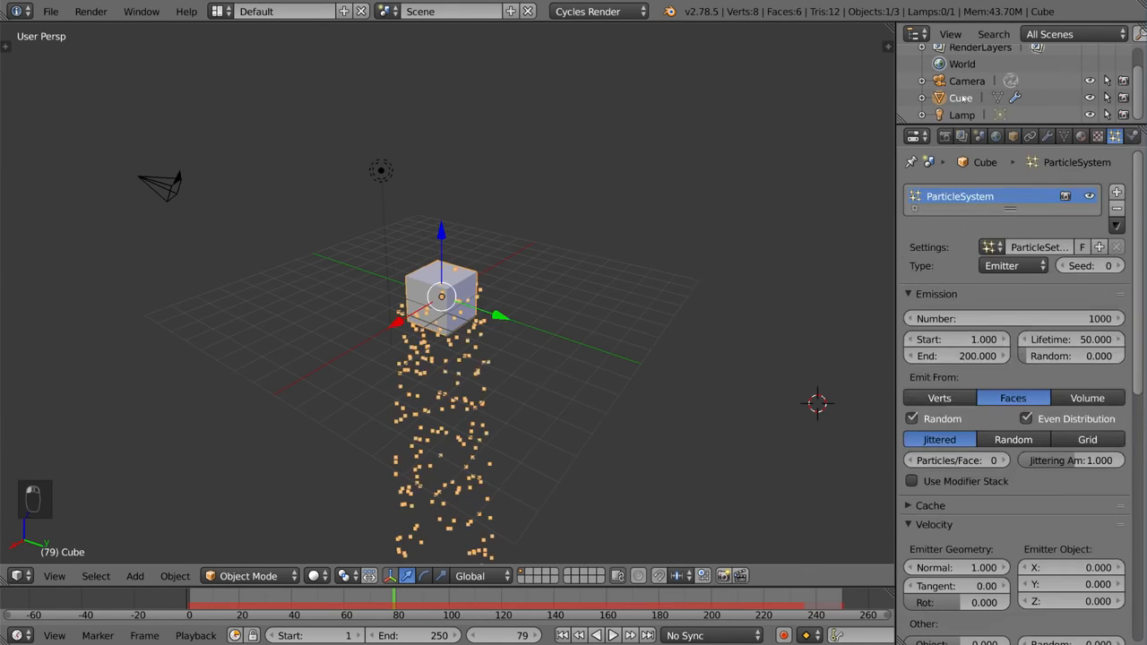
{"action": "left_click", "coordinate": [967, 82]}
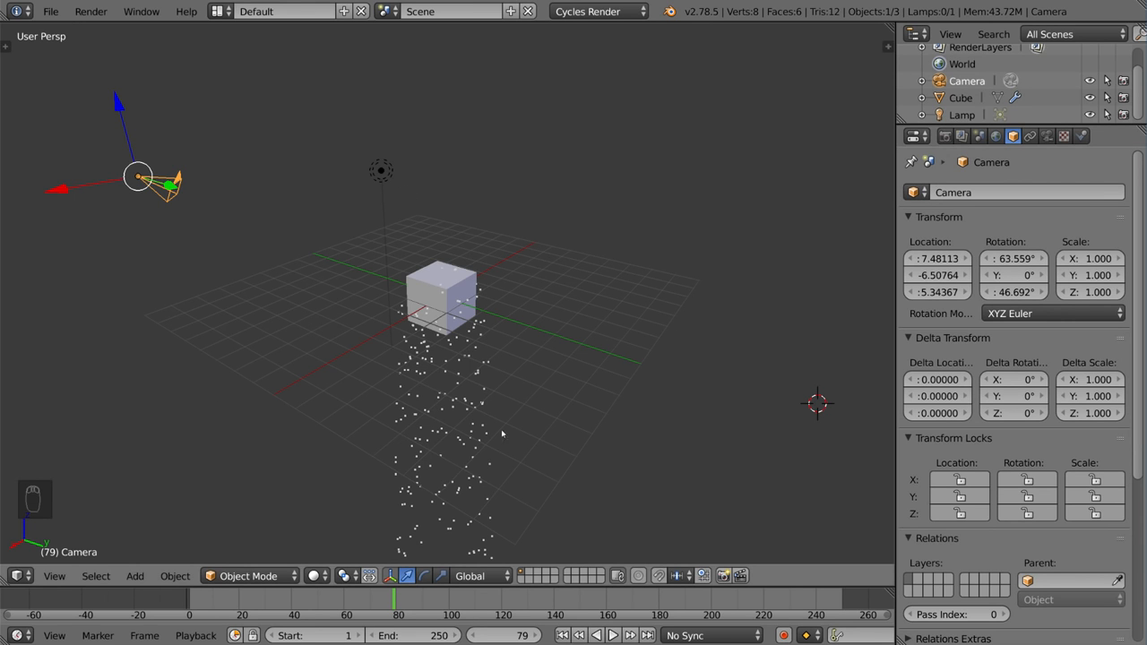
Step: Enlarge the timeline, outliner and properties areas, and show the 3D viewport's sidebar and tool shelf
{"action": "left_click_drag", "start_coordinate": [103, 587], "coordinate": [769, 472]}
{"action": "left_click_drag", "start_coordinate": [897, 391], "coordinate": [814, 391]}
{"action": "left_click_drag", "start_coordinate": [1013, 127], "coordinate": [1013, 182]}
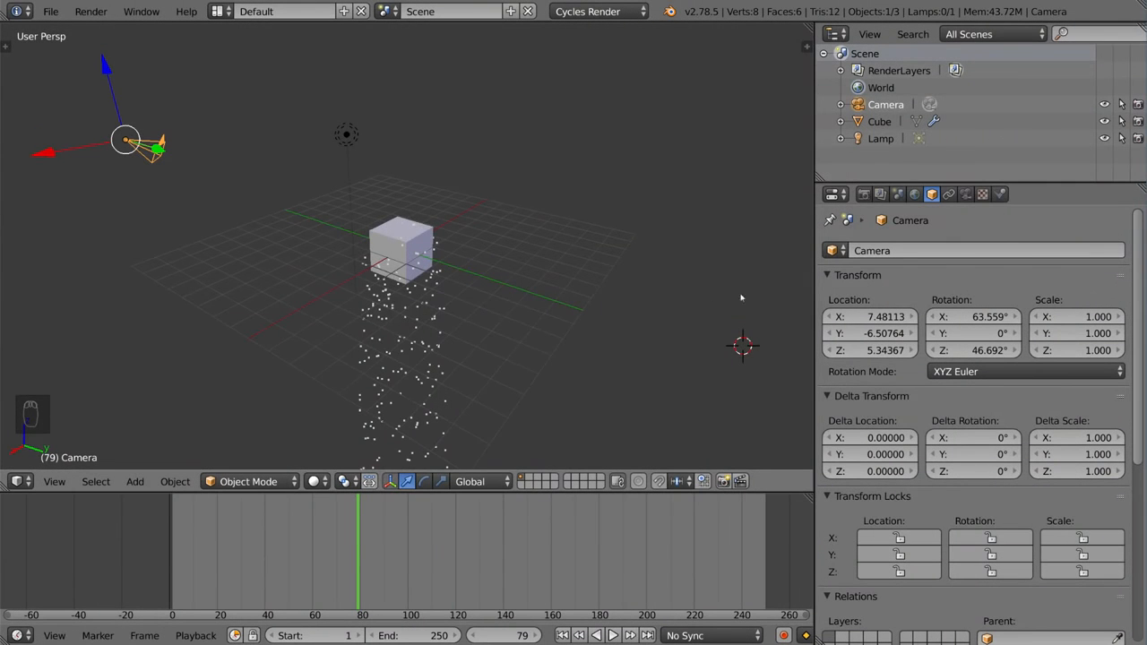
{"action": "key", "text": "n"}
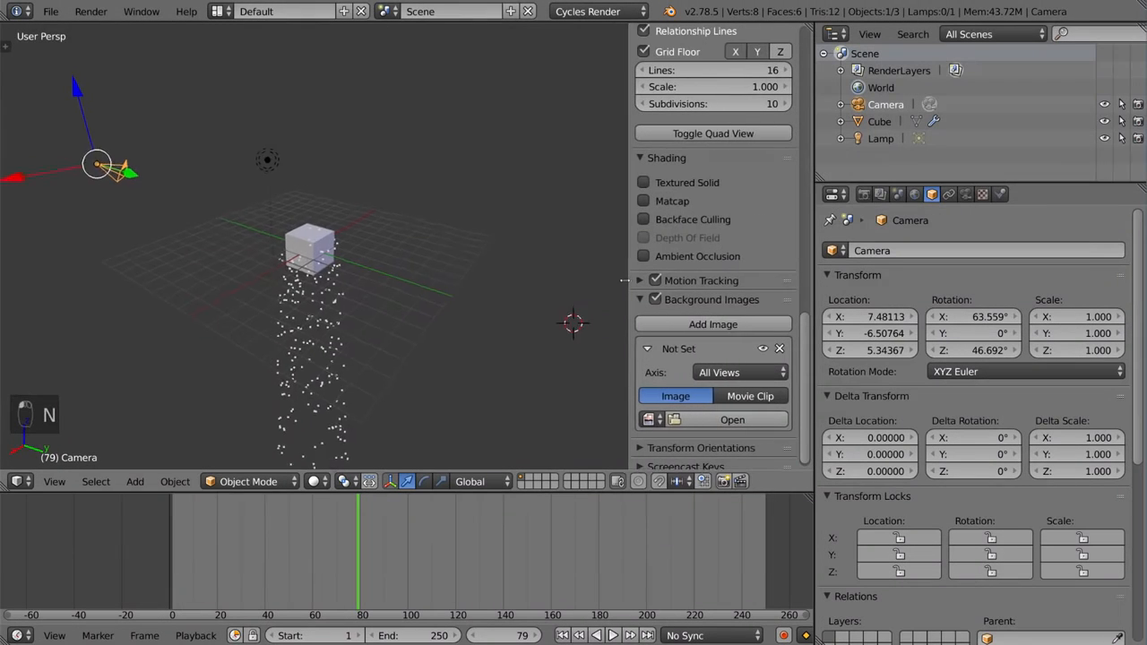
{"action": "key", "text": "t"}
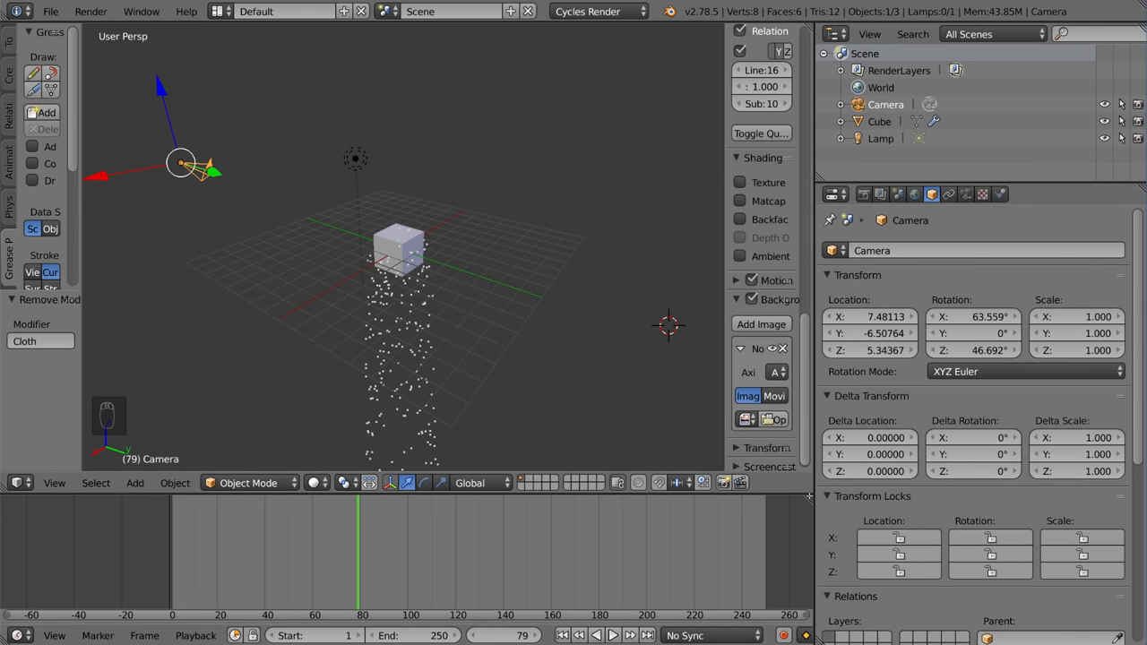
Step: Split the timeline area side by side, turn the new area into a 3D View and orbit both viewports
{"action": "left_click_drag", "start_coordinate": [809, 497], "coordinate": [483, 511]}
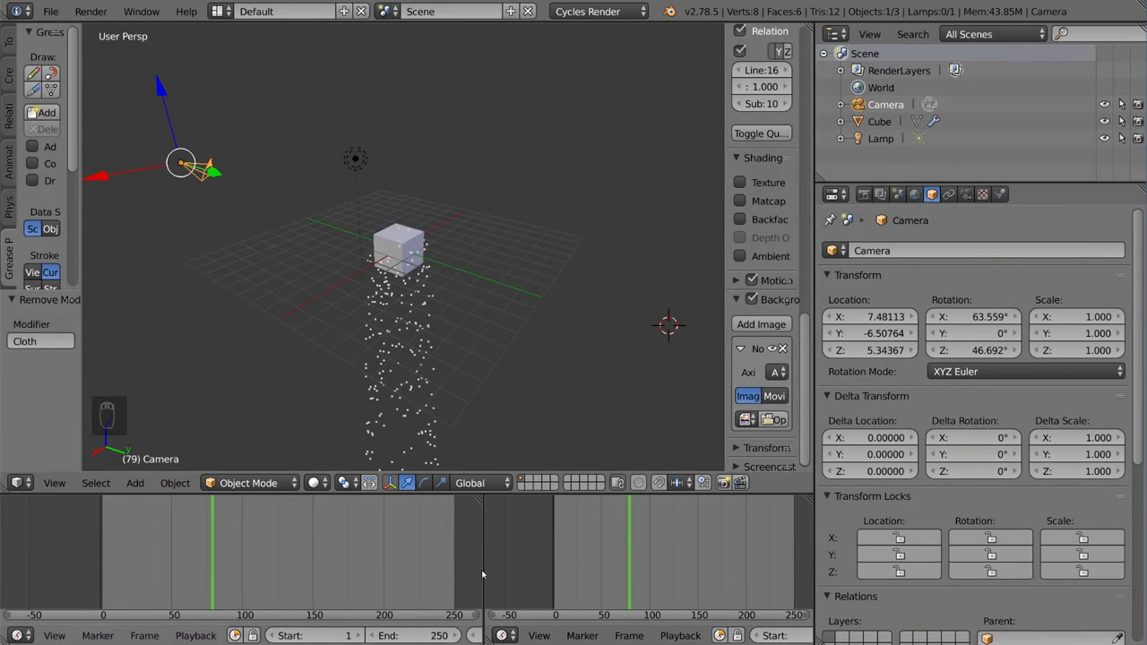
{"action": "mouse_move", "coordinate": [484, 575]}
{"action": "left_mouse_down"}
{"action": "mouse_move", "coordinate": [541, 576]}
{"action": "mouse_move", "coordinate": [413, 574]}
{"action": "mouse_move", "coordinate": [485, 574]}
{"action": "left_mouse_up"}
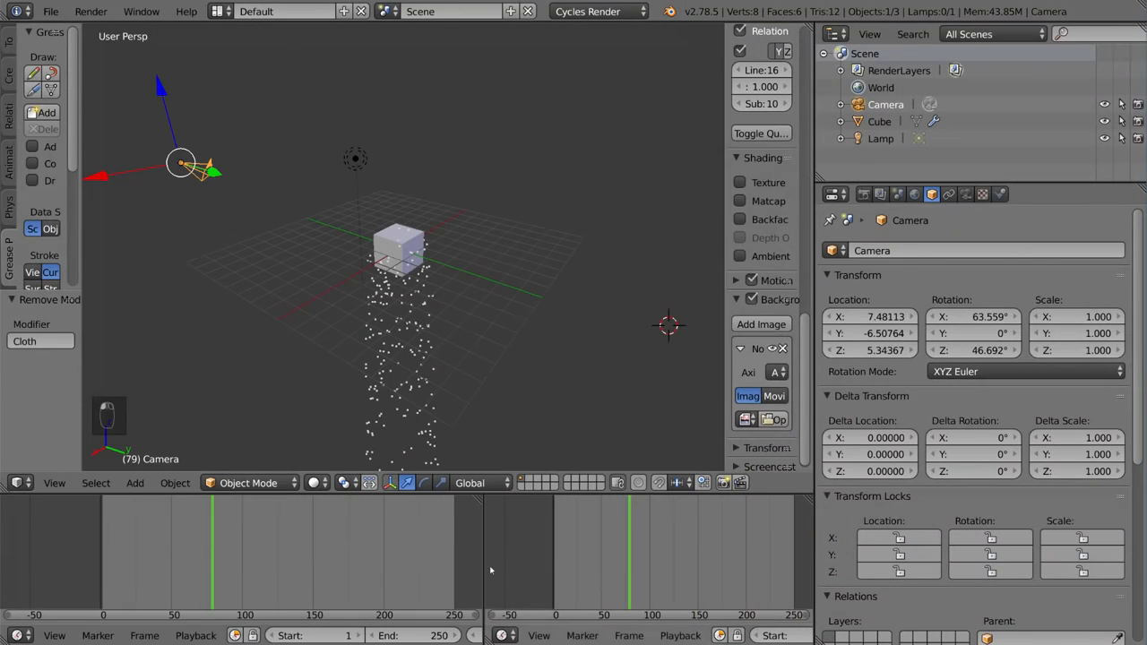
{"action": "left_click", "coordinate": [506, 635]}
{"action": "left_click", "coordinate": [509, 637]}
{"action": "left_click", "coordinate": [508, 636]}
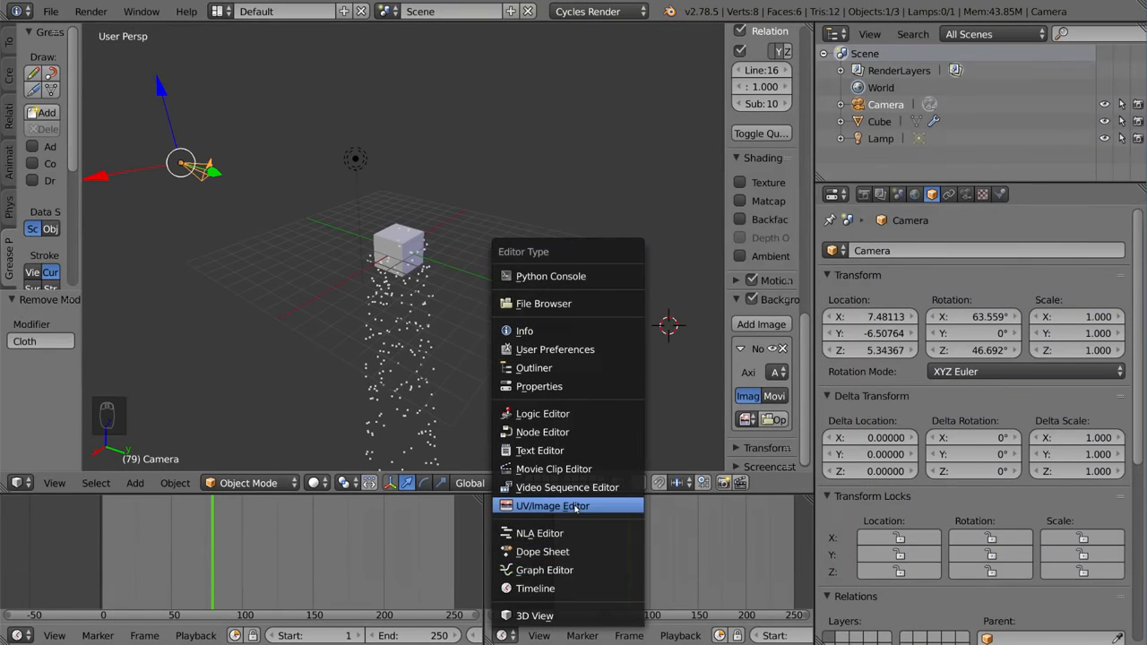
{"action": "left_click", "coordinate": [551, 616]}
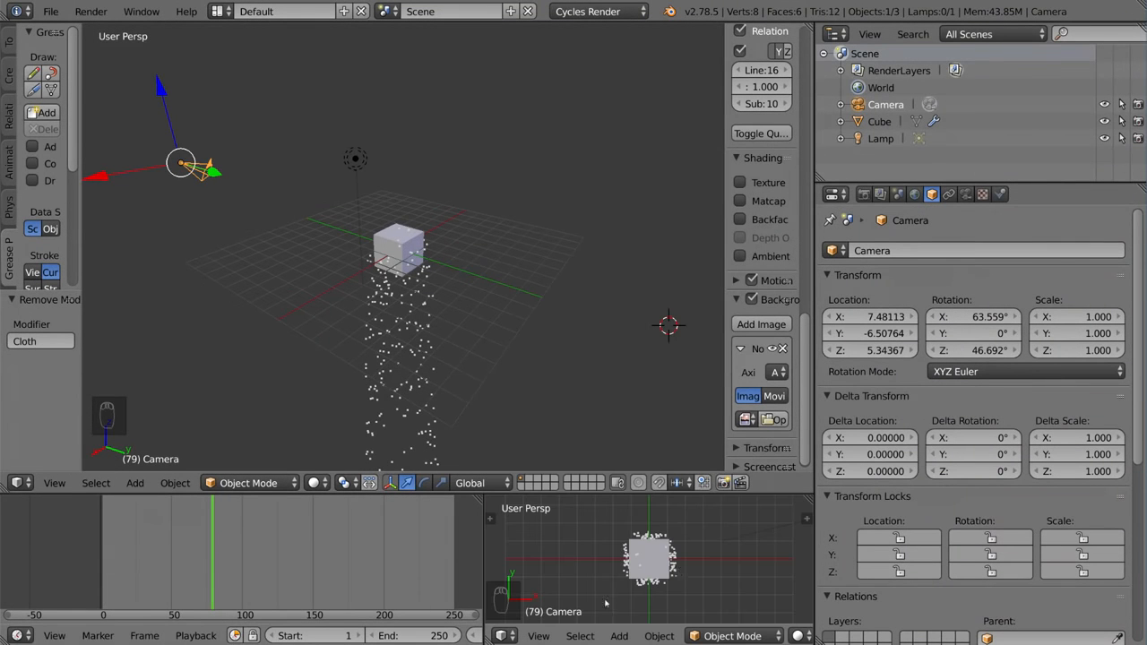
{"action": "middle_click_drag", "start_coordinate": [709, 572], "coordinate": [678, 558]}
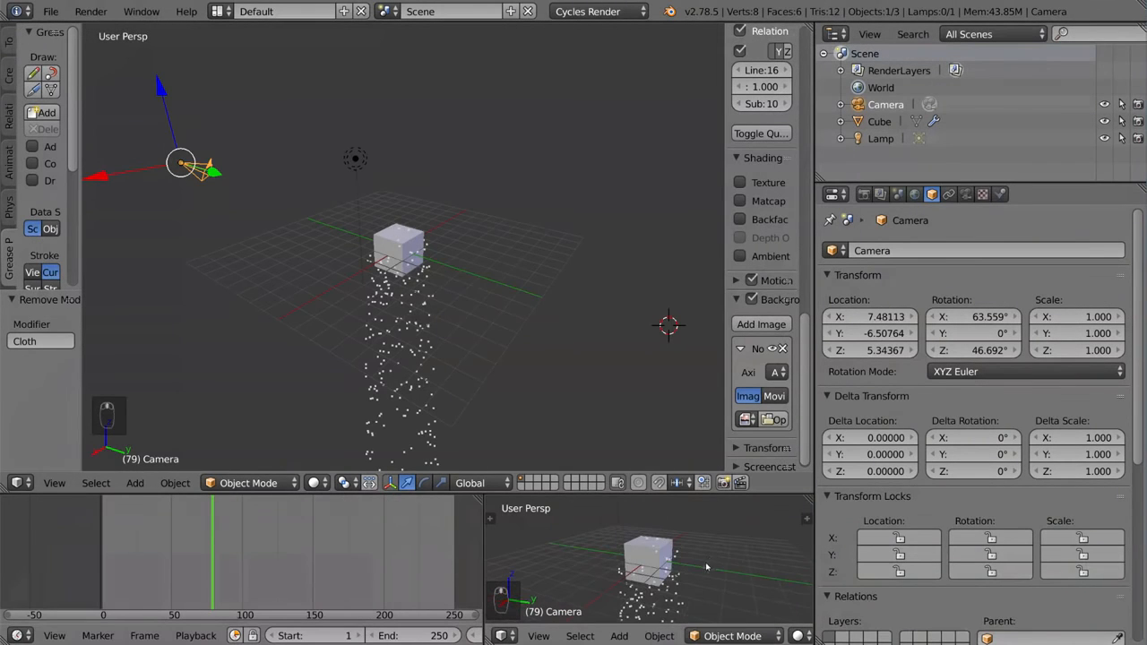
{"action": "middle_click_drag", "start_coordinate": [477, 365], "coordinate": [470, 364]}
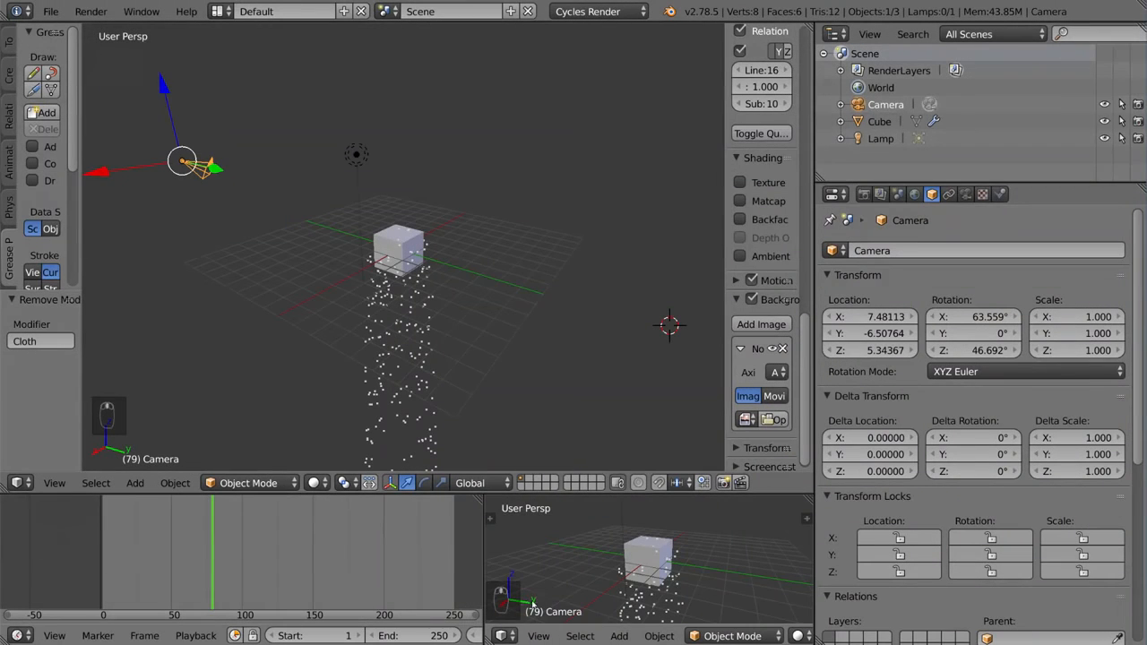
Step: Change the new area beside the timeline to an Outliner, and merge it back into the timeline
{"action": "left_click", "coordinate": [501, 636]}
{"action": "left_click", "coordinate": [556, 368]}
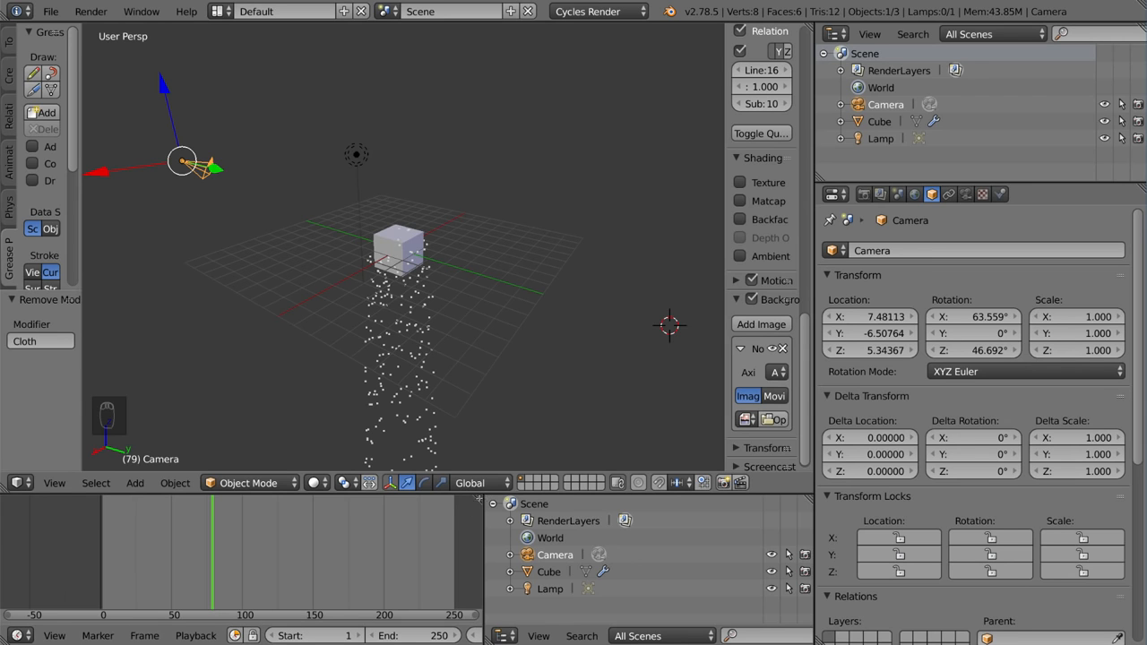
{"action": "left_click_drag", "start_coordinate": [481, 499], "coordinate": [768, 539]}
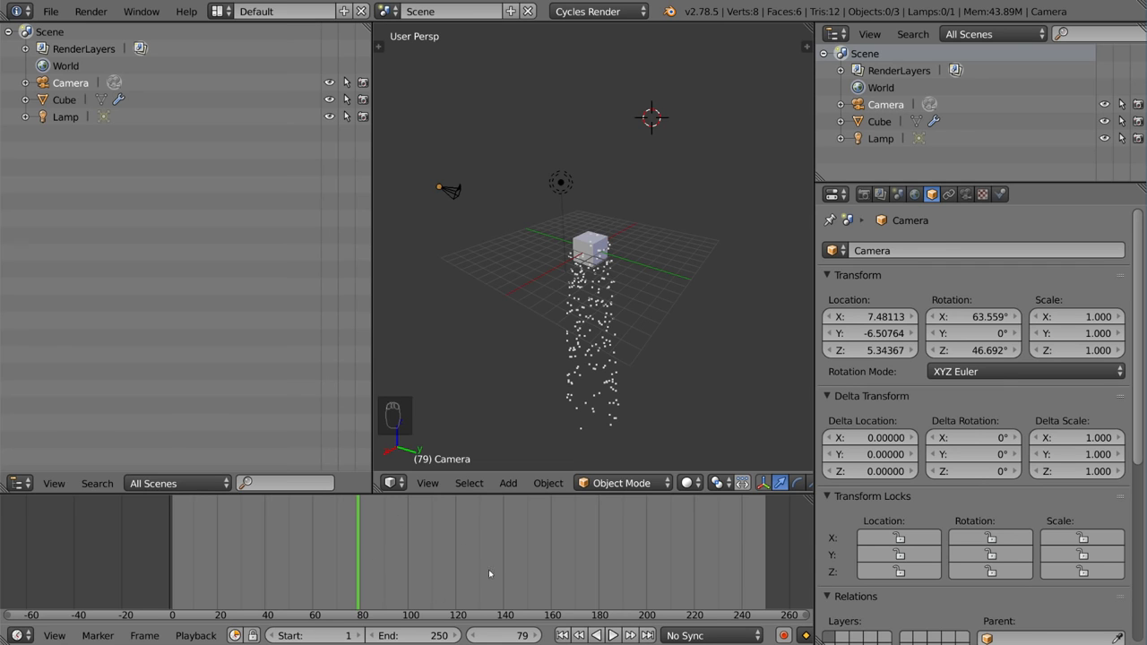
Step: Join the 3D viewport over the outliner area beside it and over the timeline below it
{"action": "left_click_drag", "start_coordinate": [5, 638], "coordinate": [11, 582]}
{"action": "left_click_drag", "start_coordinate": [486, 585], "coordinate": [457, 594]}
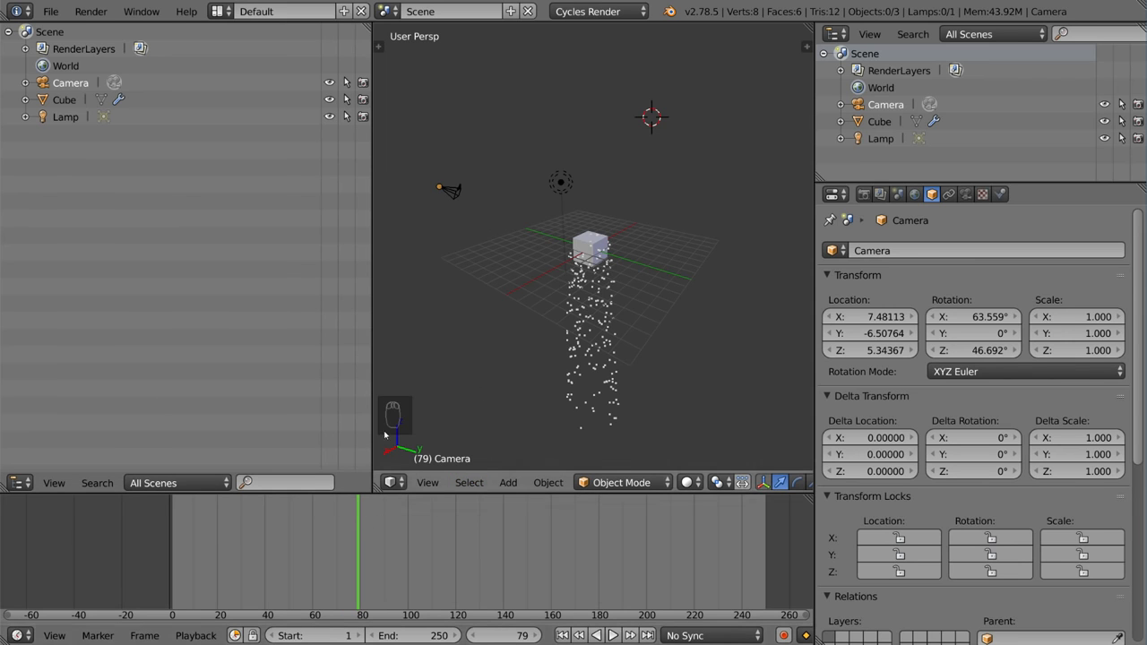
{"action": "left_click_drag", "start_coordinate": [27, 624], "coordinate": [215, 589]}
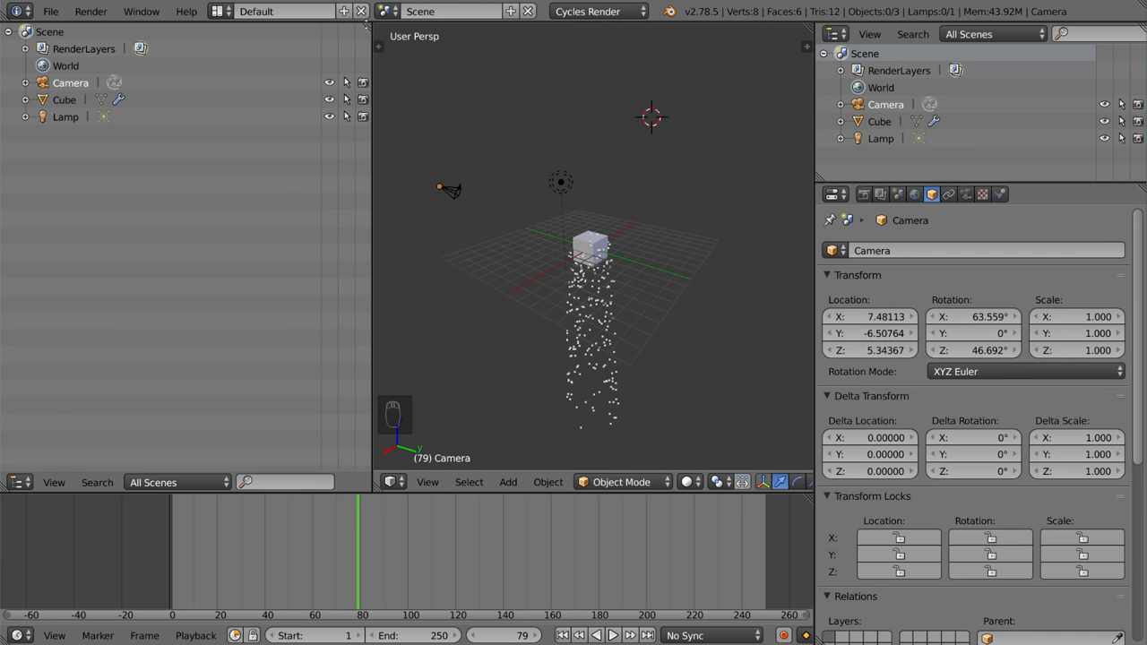
{"action": "left_click_drag", "start_coordinate": [376, 491], "coordinate": [213, 280]}
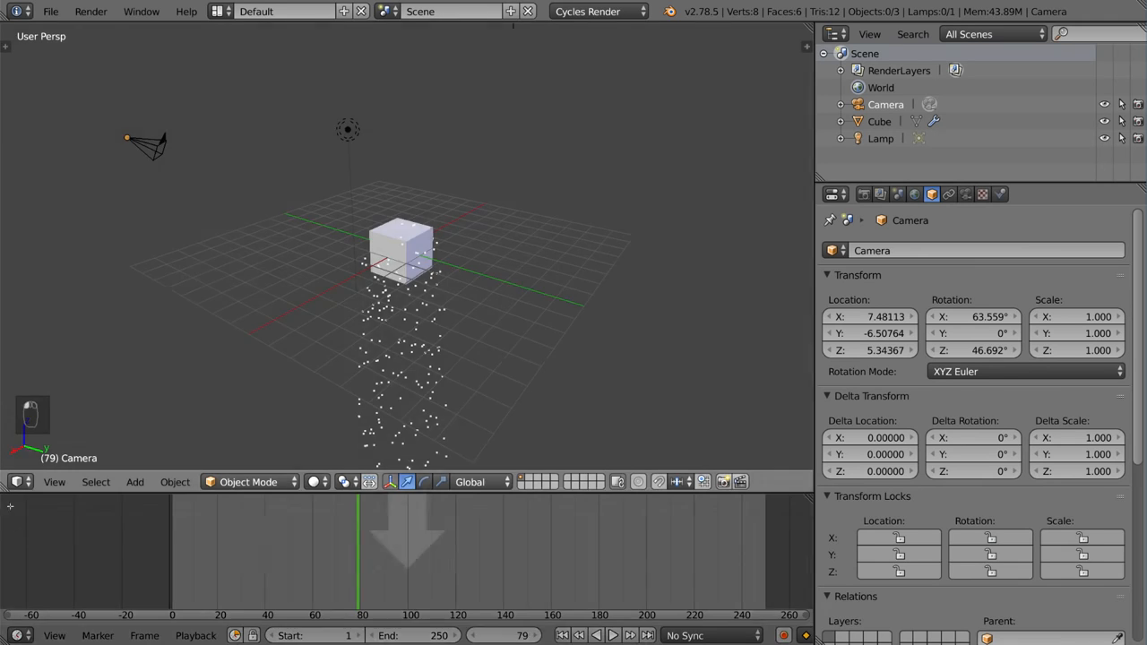
{"action": "left_click_drag", "start_coordinate": [18, 539], "coordinate": [19, 539]}
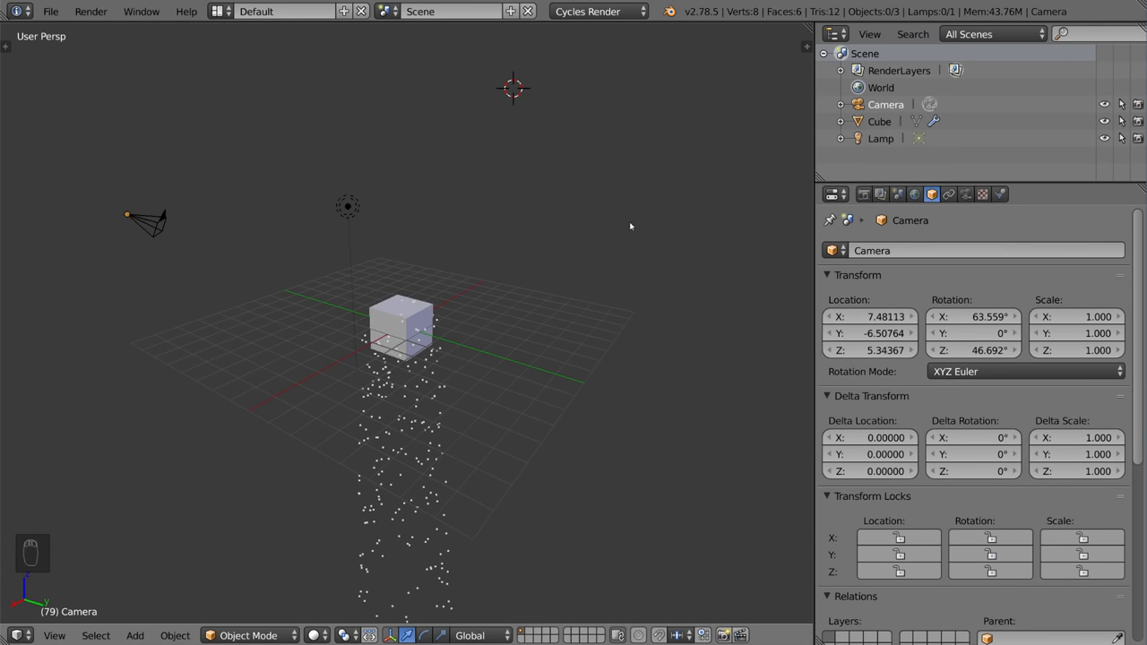